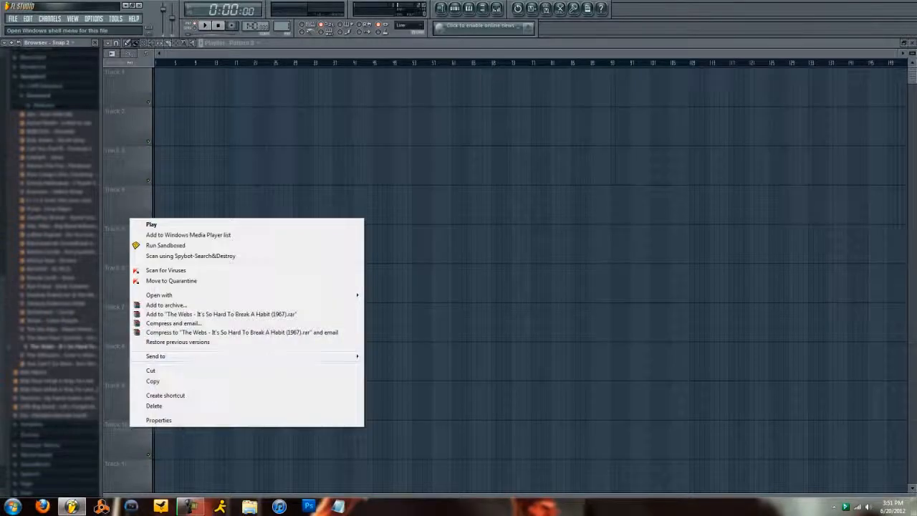
# Step: Check the bit rate in the detailed properties of the song file "The Webs - It's So Hard To Break A Habit (1967)"
pyautogui.click(257, 274)
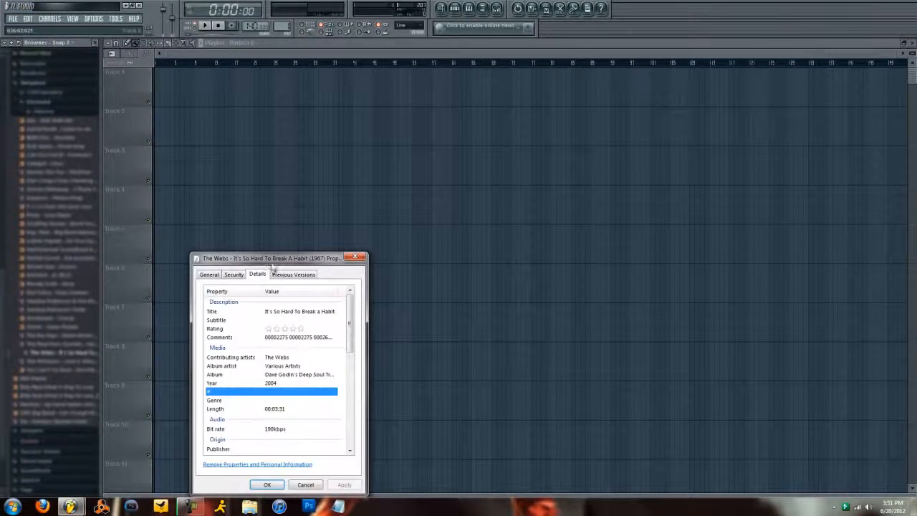
pyautogui.moveTo(287, 258); pyautogui.dragTo(321, 183)
pyautogui.moveTo(386, 236); pyautogui.dragTo(385, 270)
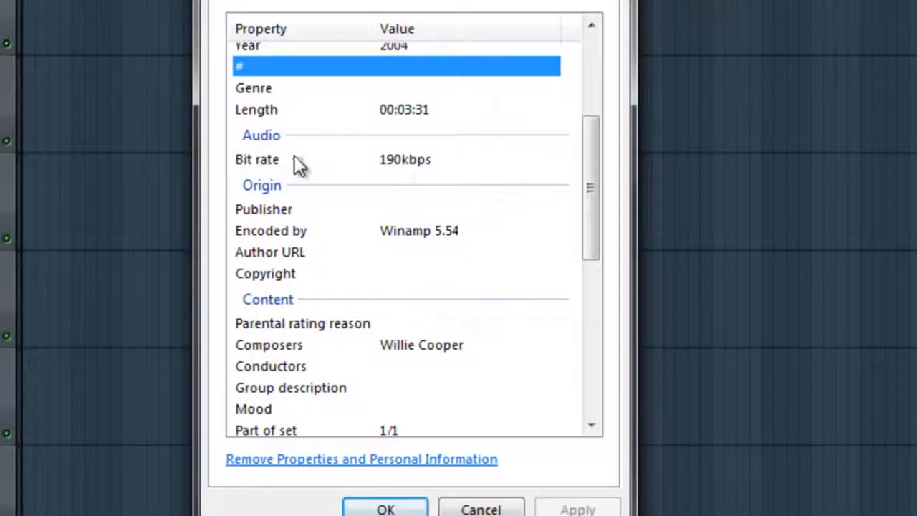
pyautogui.click(395, 165)
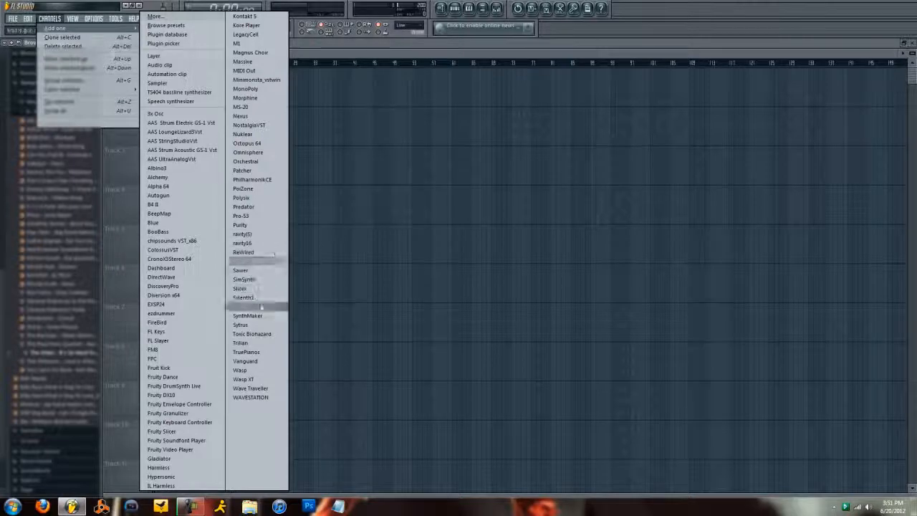
# Step: Add a Slicex channel and position its window over the playlist
pyautogui.click(242, 288)
pyautogui.moveTo(368, 223); pyautogui.dragTo(394, 99)
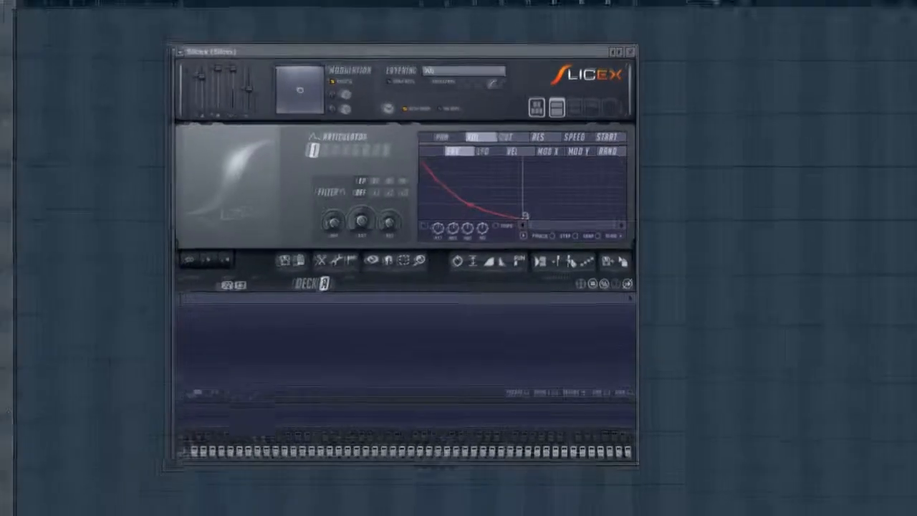
# Step: Paint pattern clips along the first playlist track and erase them again
pyautogui.click(63, 64)
pyautogui.moveTo(513, 49); pyautogui.dragTo(866, 53)
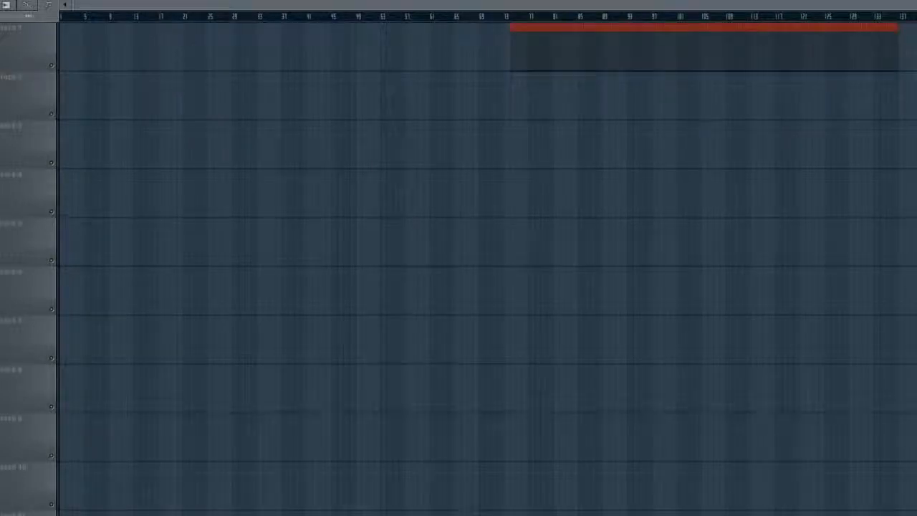
pyautogui.moveTo(893, 45); pyautogui.dragTo(510, 41)
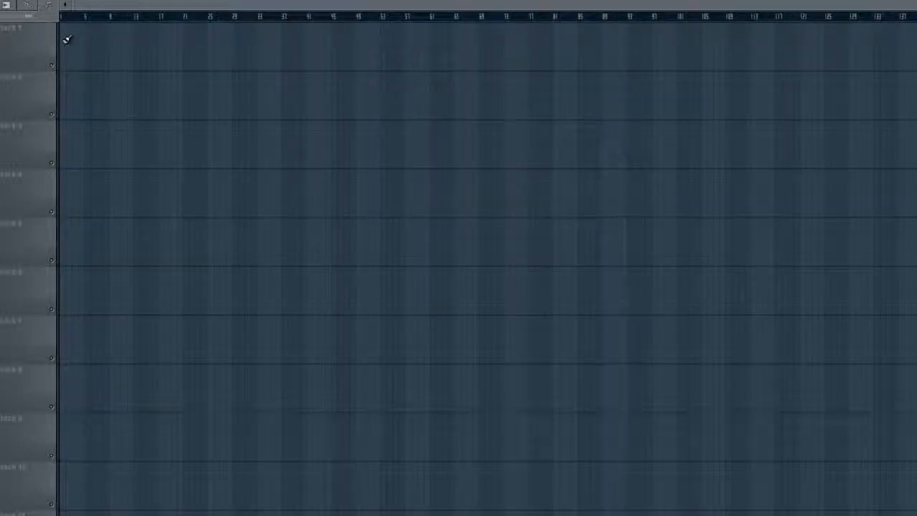
pyautogui.moveTo(67, 39); pyautogui.dragTo(621, 45)
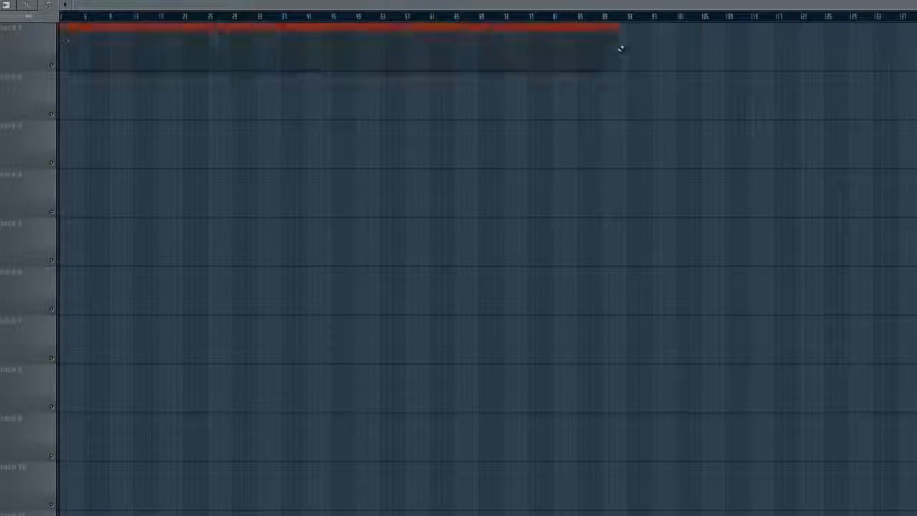
pyautogui.moveTo(705, 43); pyautogui.dragTo(63, 43)
# Step: Open the Slicex channel and load the song "It's So Hard To Break a Habit" into deck A
pyautogui.press('F6')
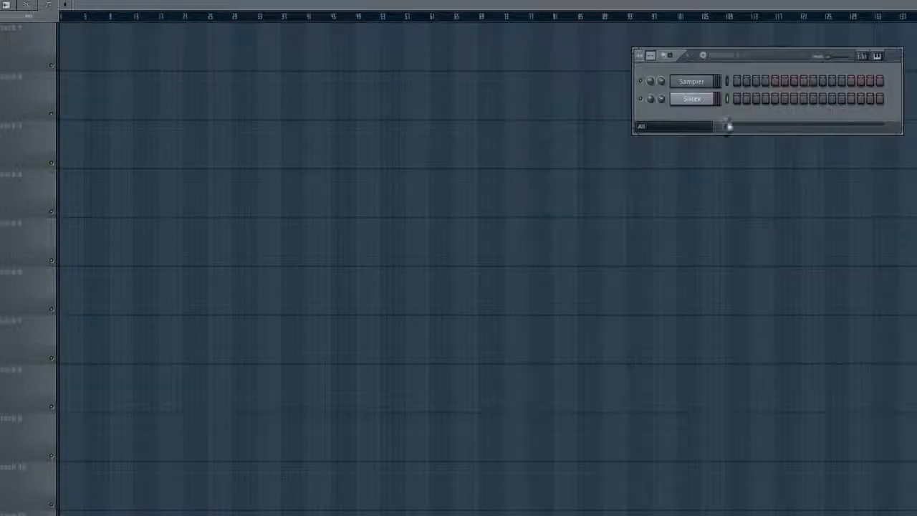
pyautogui.click(705, 101)
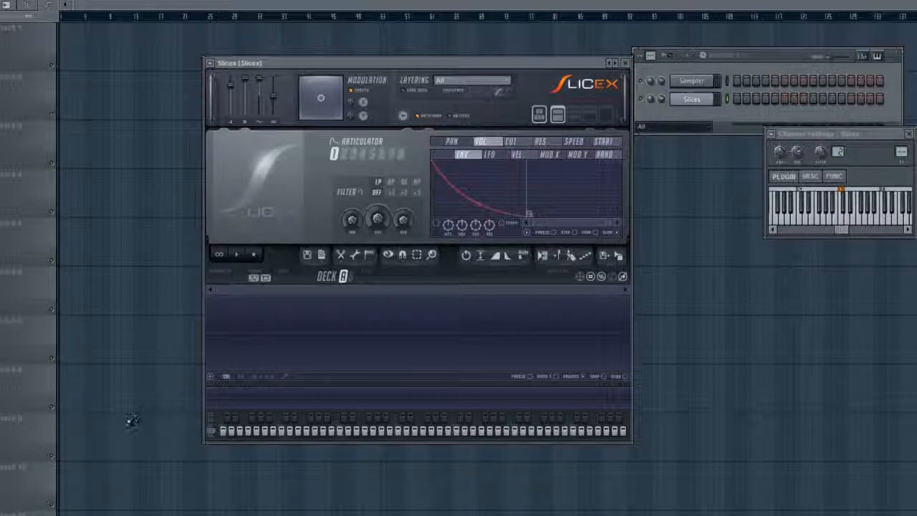
pyautogui.moveTo(2, 392); pyautogui.dragTo(305, 303)
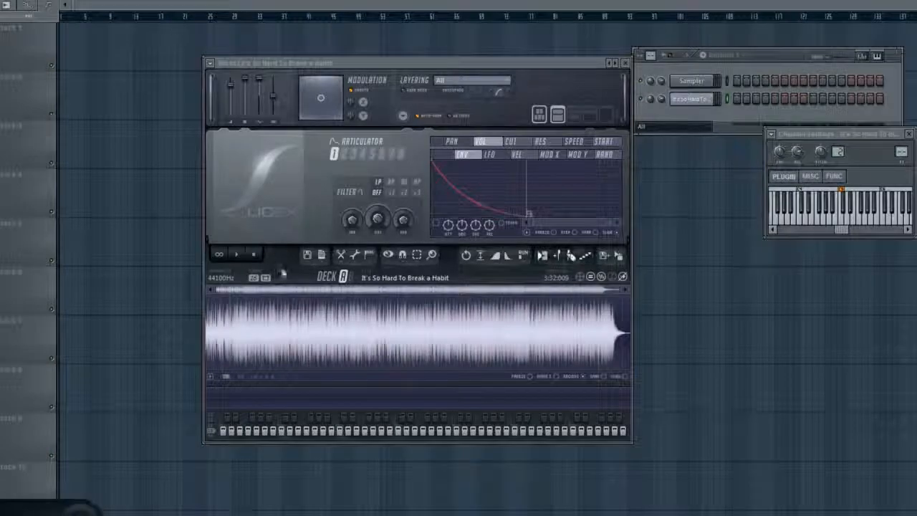
pyautogui.click(4, 4)
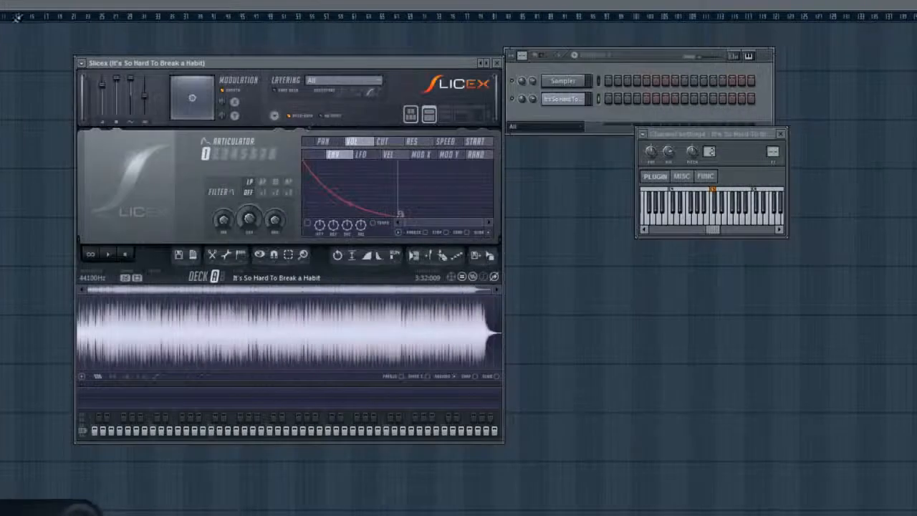
pyautogui.scroll(4, 111, 345)
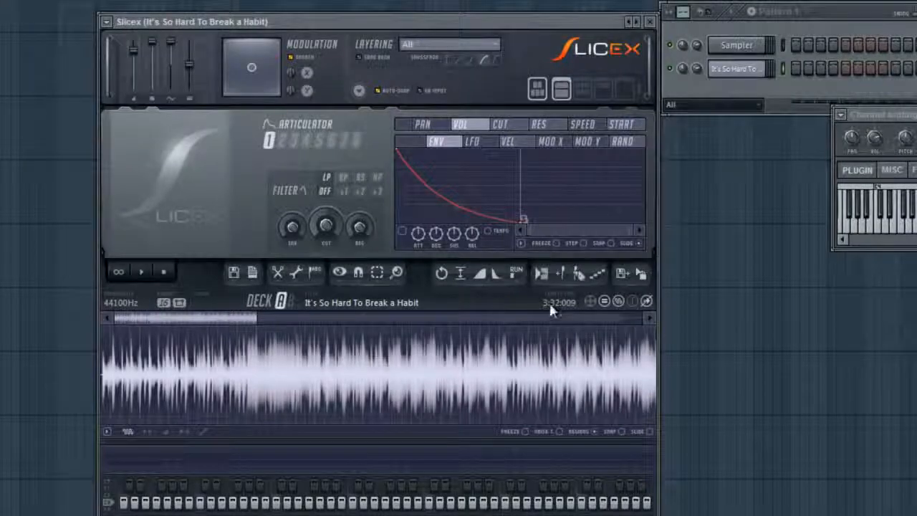
pyautogui.scroll(5, 132, 396)
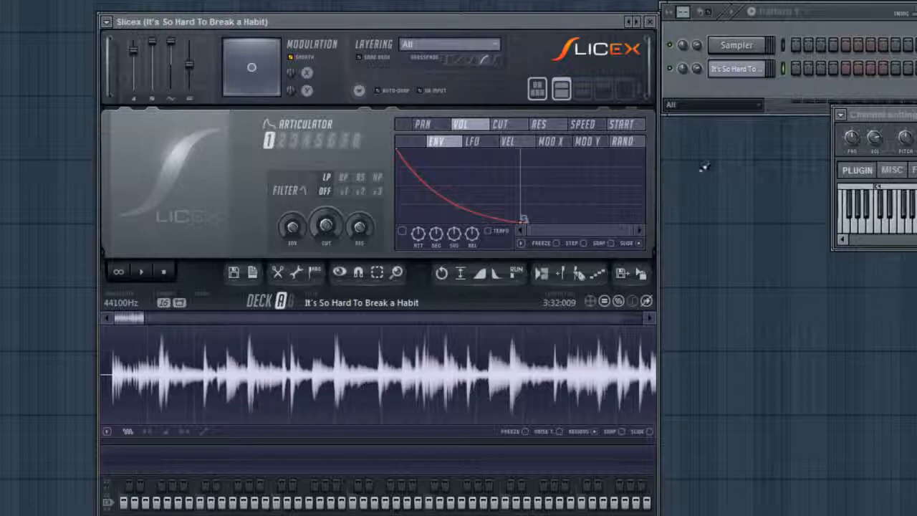
# Step: Place scattered notes in the Slicex channel's piano roll and delete them all
pyautogui.rightClick(723, 71)
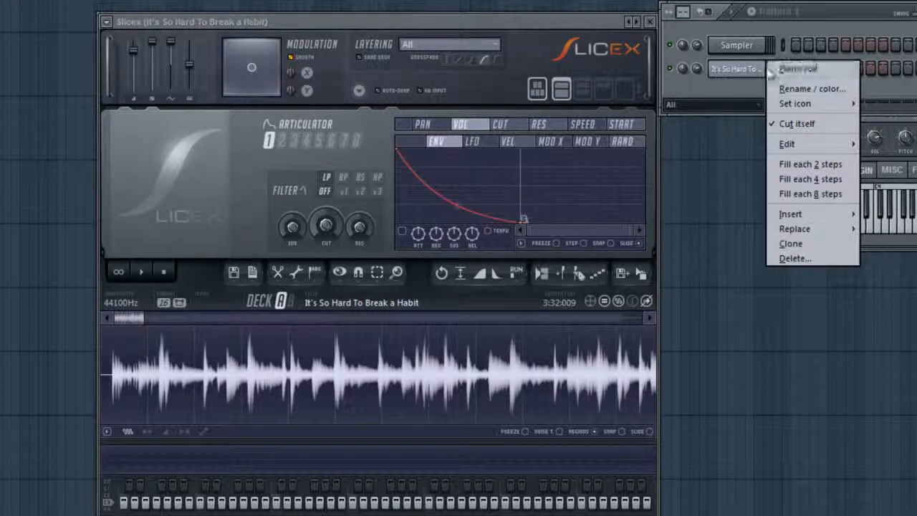
pyautogui.click(788, 69)
pyautogui.click(6, 175)
pyautogui.click(53, 174)
pyautogui.moveTo(56, 176); pyautogui.dragTo(216, 155)
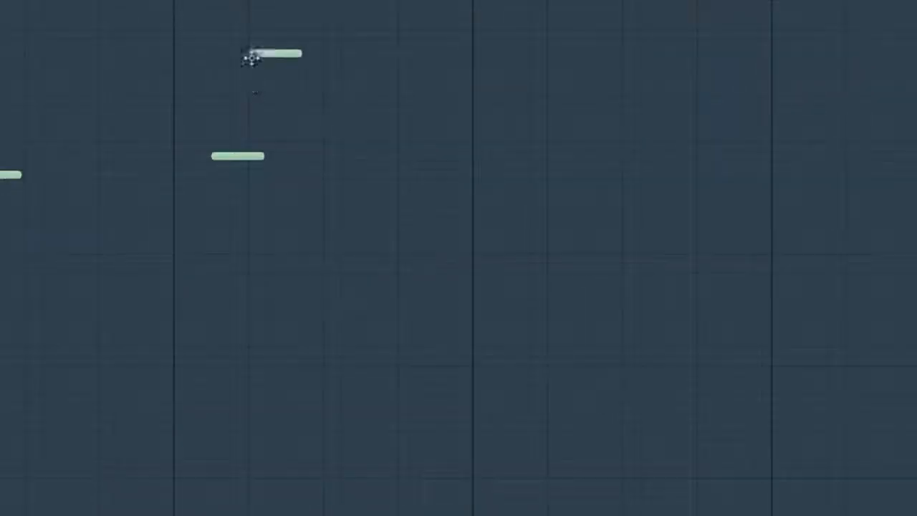
pyautogui.moveTo(251, 59); pyautogui.dragTo(289, 44)
pyautogui.click(625, 44)
pyautogui.click(587, 192)
pyautogui.moveTo(460, 207); pyautogui.dragTo(475, 184)
pyautogui.click(567, 62)
pyautogui.click(327, 73)
pyautogui.click(380, 167)
pyautogui.click(419, 52)
pyautogui.moveTo(821, 23); pyautogui.dragTo(258, 176)
pyautogui.hotkey('ctrl', 'a')
pyautogui.press('Delete')
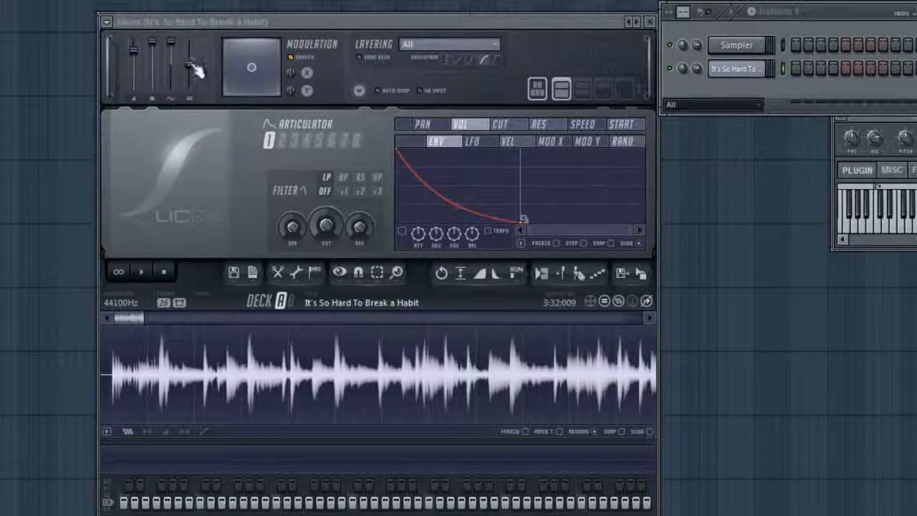
# Step: Set the Slicex filter type to HP, try the x1 and x3 modes, and turn the filter off
pyautogui.click(362, 179)
pyautogui.click(378, 177)
pyautogui.click(343, 191)
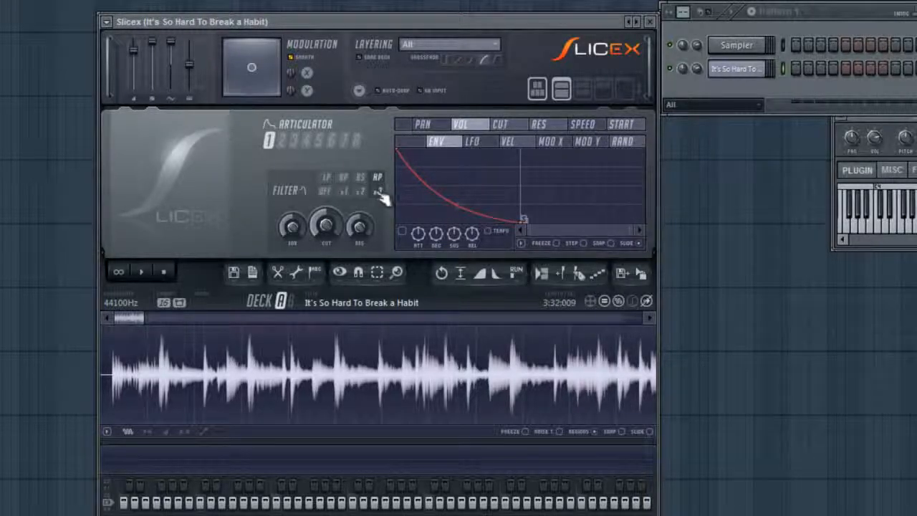
pyautogui.click(378, 191)
pyautogui.click(325, 191)
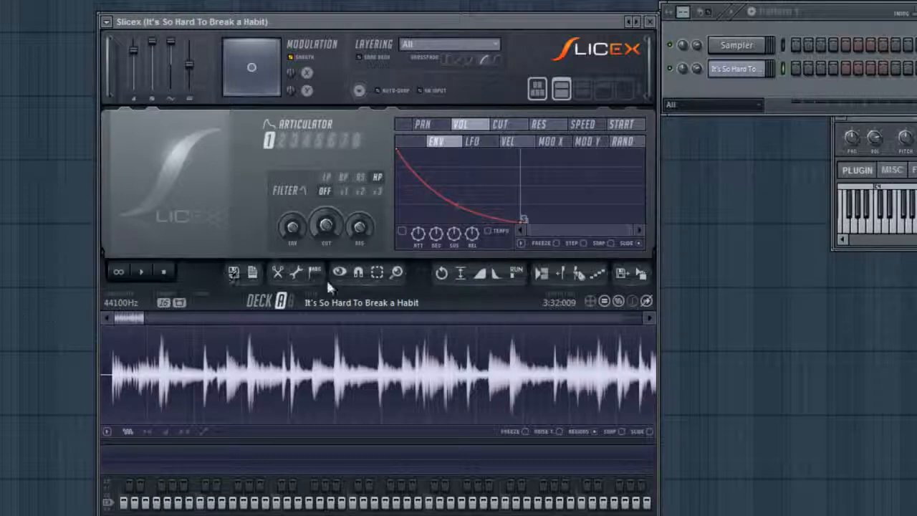
# Step: Select the song's fade-out from 3:24:391 to 3:31:529 and try the normalize and reverse tools on it
pyautogui.scroll(-8, 314, 381)
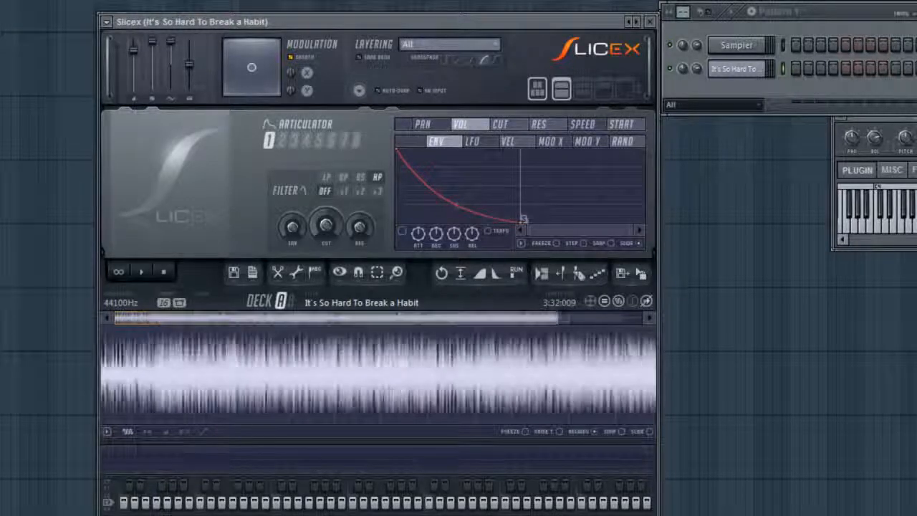
pyautogui.moveTo(467, 329); pyautogui.dragTo(916, 515)
pyautogui.moveTo(534, 402)
pyautogui.mouseDown()
pyautogui.moveTo(629, 359)
pyautogui.moveTo(737, 344)
pyautogui.moveTo(537, 401)
pyautogui.mouseUp()
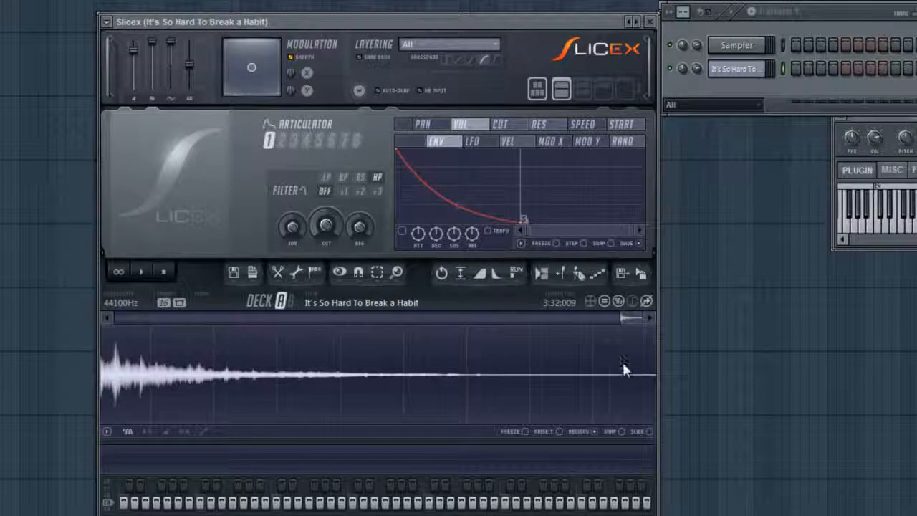
pyautogui.moveTo(627, 369); pyautogui.dragTo(174, 380)
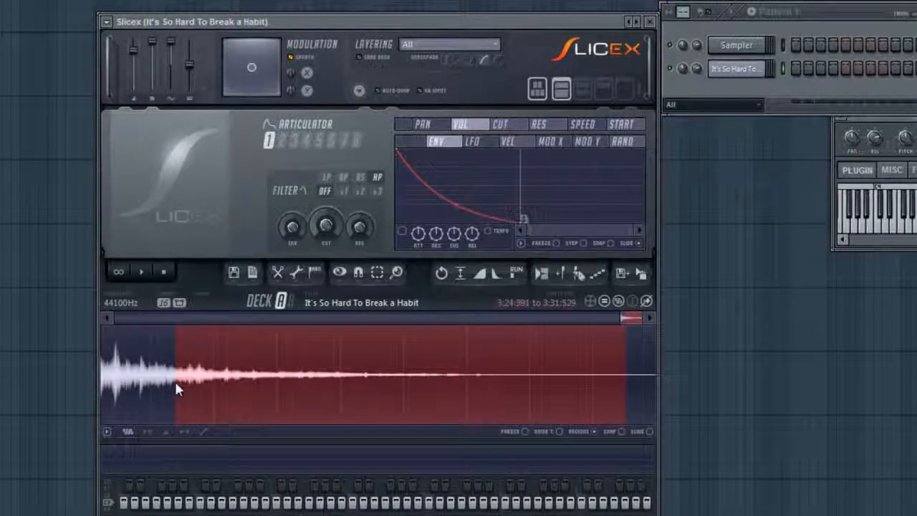
pyautogui.click(460, 278)
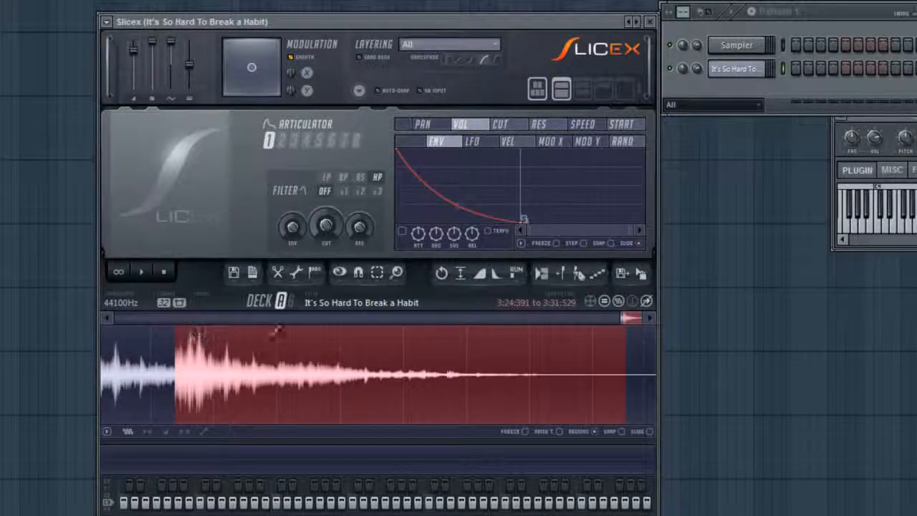
pyautogui.click(441, 273)
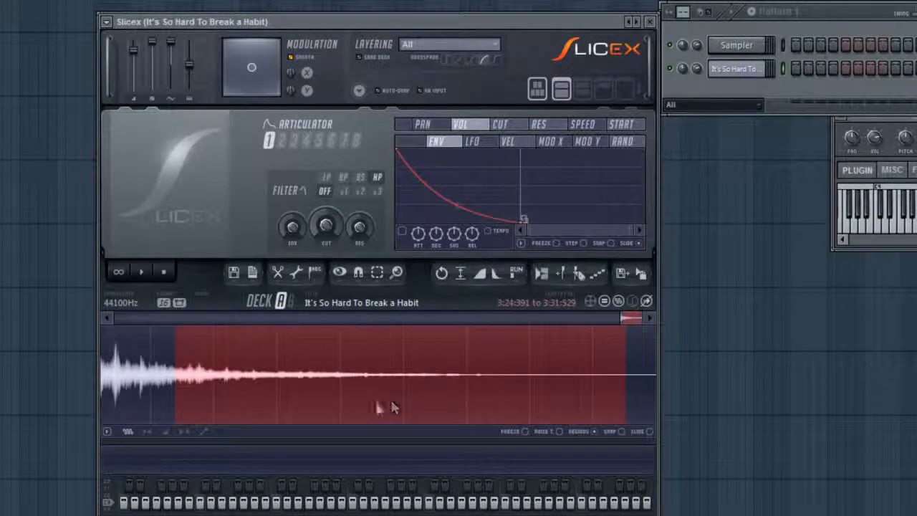
# Step: Examine the song's waveform from its opening section at different levels of detail
pyautogui.moveTo(313, 335)
pyautogui.mouseDown()
pyautogui.moveTo(331, 437)
pyautogui.moveTo(351, 483)
pyautogui.moveTo(462, 47)
pyautogui.moveTo(318, 339)
pyautogui.mouseUp()
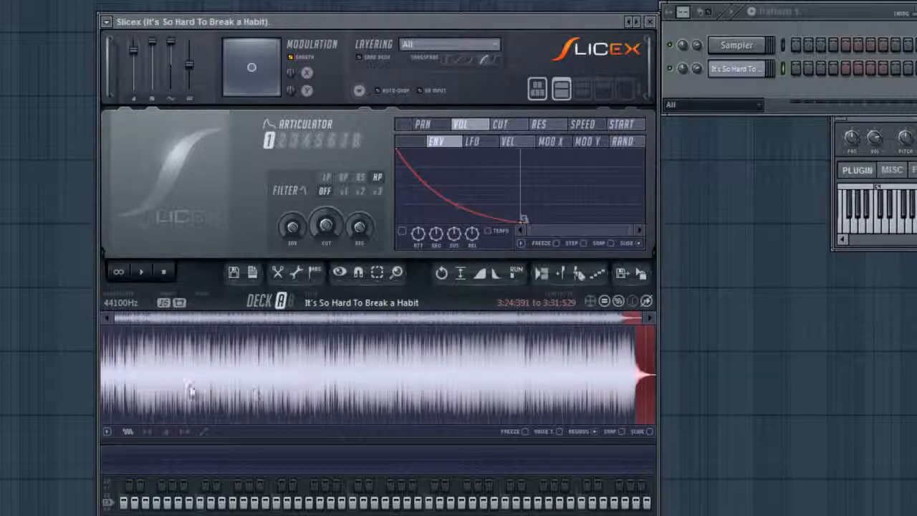
pyautogui.scroll(10, 187, 389)
pyautogui.moveTo(124, 318); pyautogui.dragTo(124, 318)
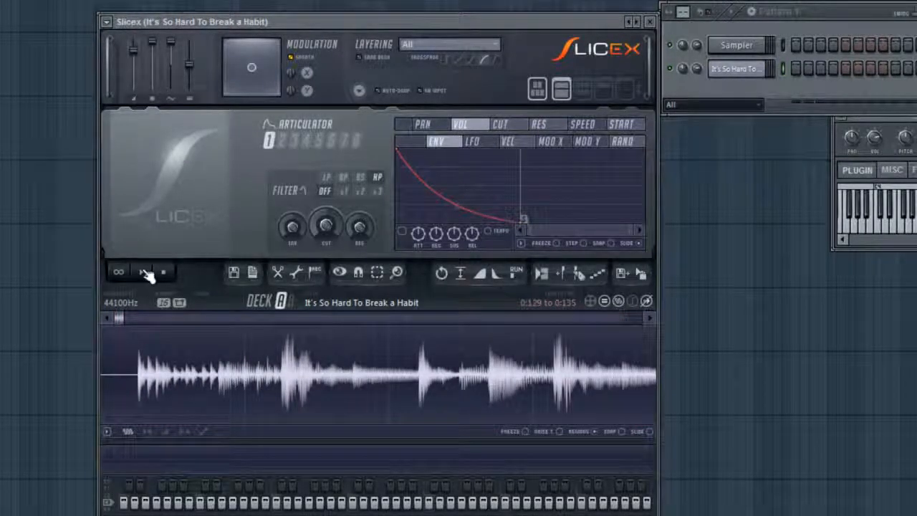
pyautogui.scroll(-5, 165, 372)
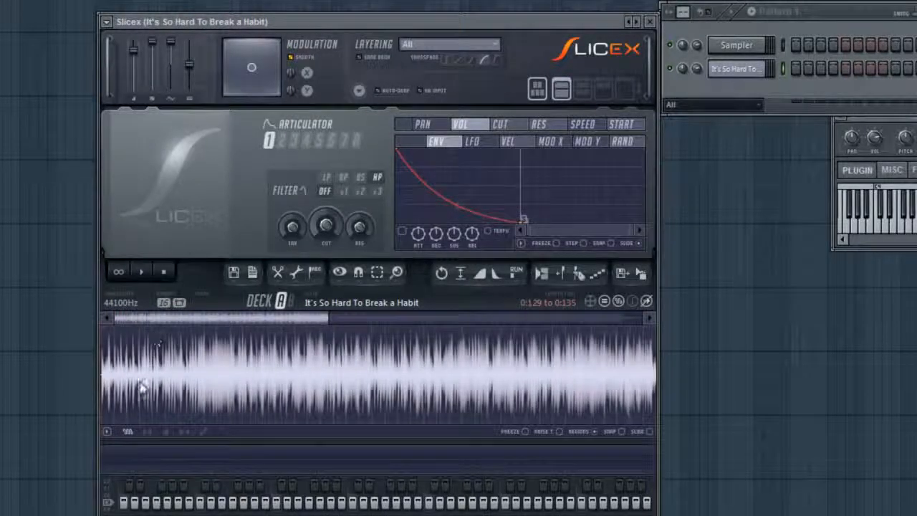
pyautogui.scroll(4, 139, 389)
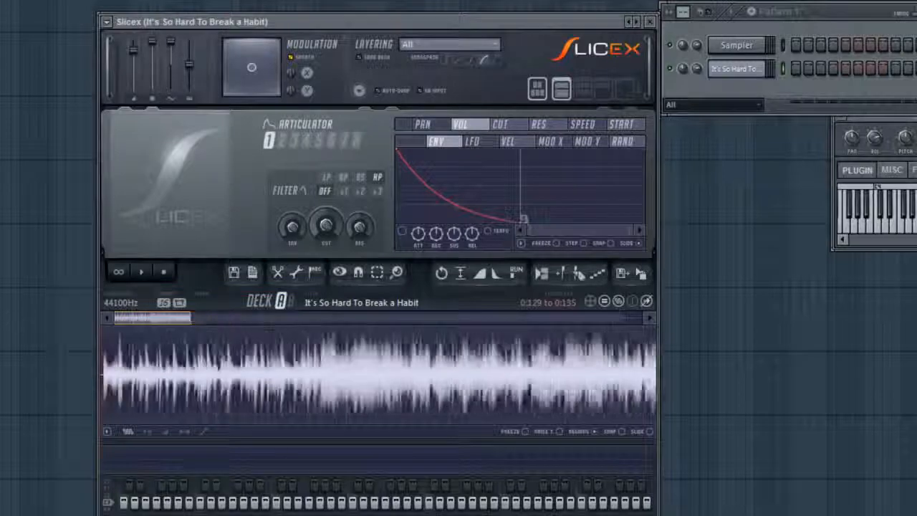
pyautogui.scroll(6, 174, 399)
pyautogui.scroll(-8, 174, 399)
pyautogui.scroll(9, 174, 399)
pyautogui.scroll(5, 185, 408)
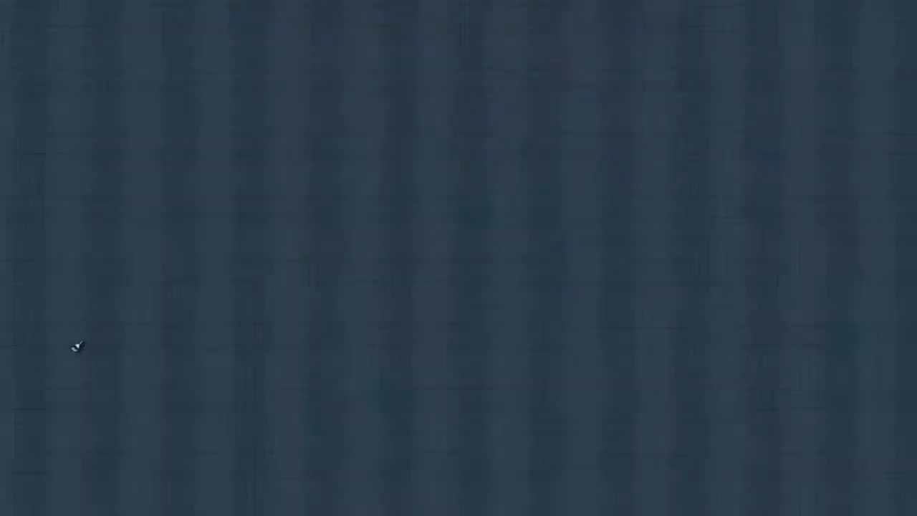
# Step: Play the song from its beginning in Slicex and drop ten slice markers, Marker #1 to Marker #10, in time with the music
pyautogui.click(742, 74)
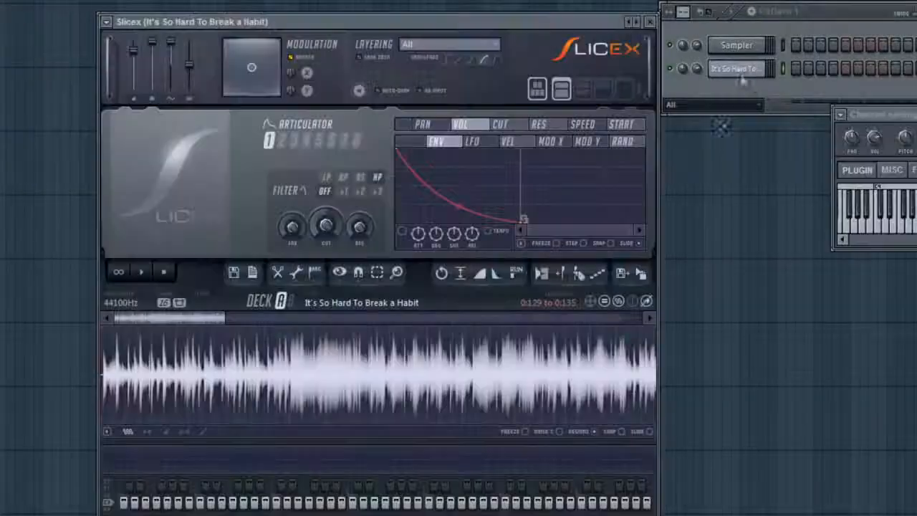
pyautogui.scroll(4, 127, 399)
pyautogui.scroll(3, 104, 371)
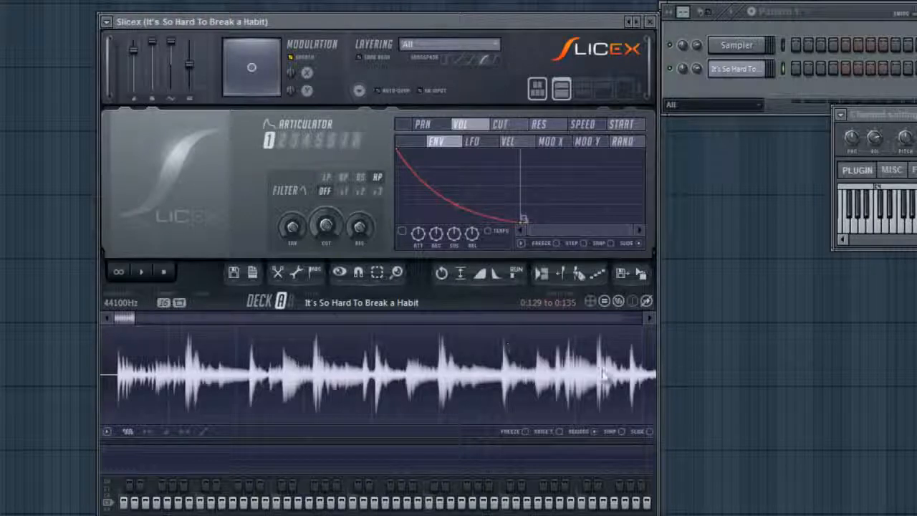
pyautogui.scroll(-2, 616, 407)
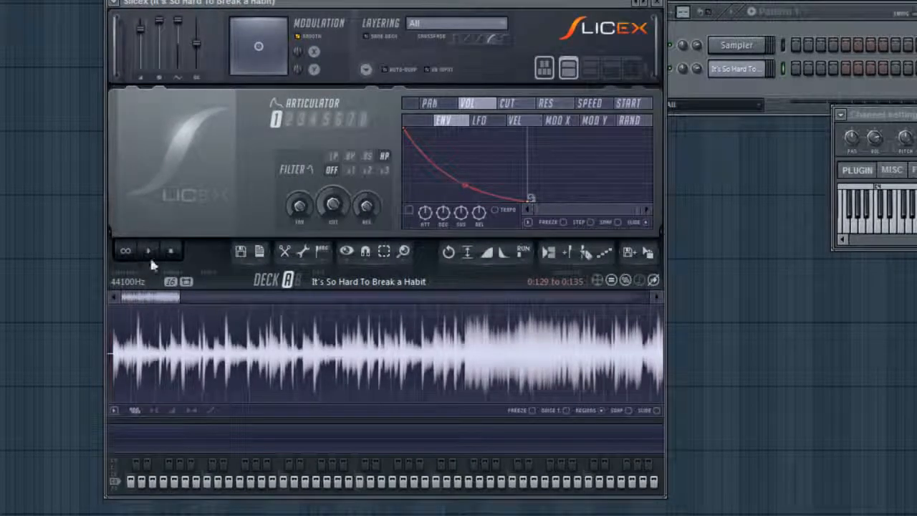
pyautogui.click(149, 251)
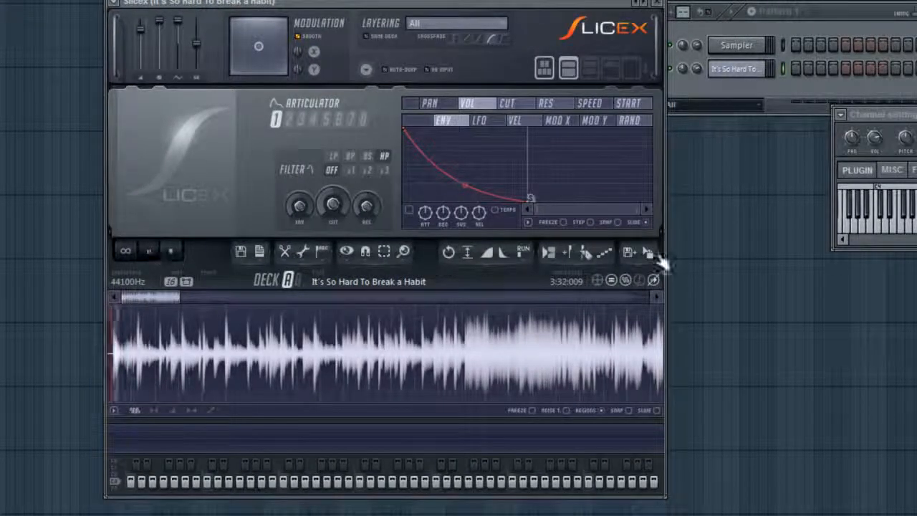
pyautogui.click(574, 255)
pyautogui.click(573, 255)
pyautogui.click(576, 256)
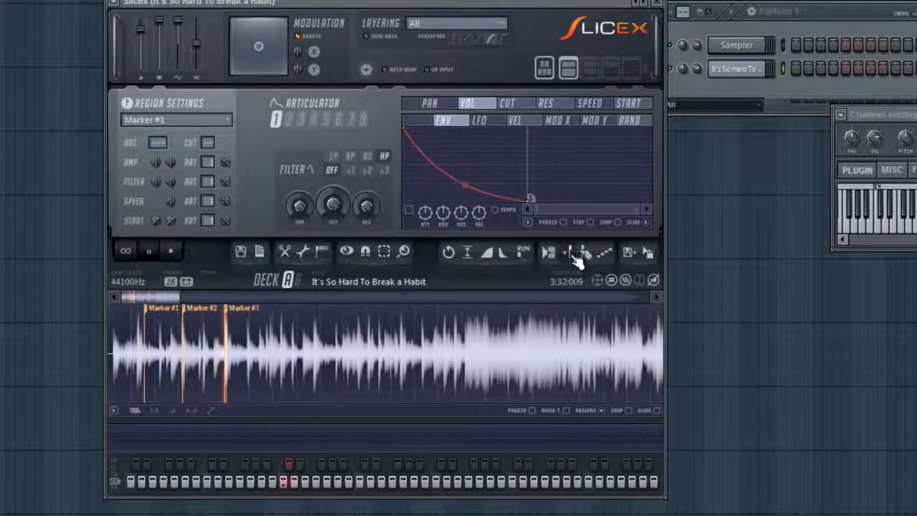
pyautogui.click(575, 257)
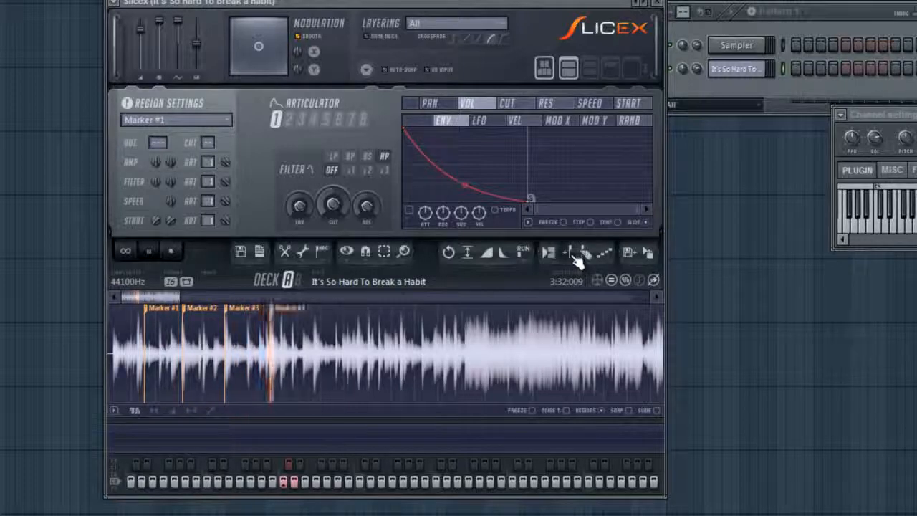
pyautogui.click(577, 258)
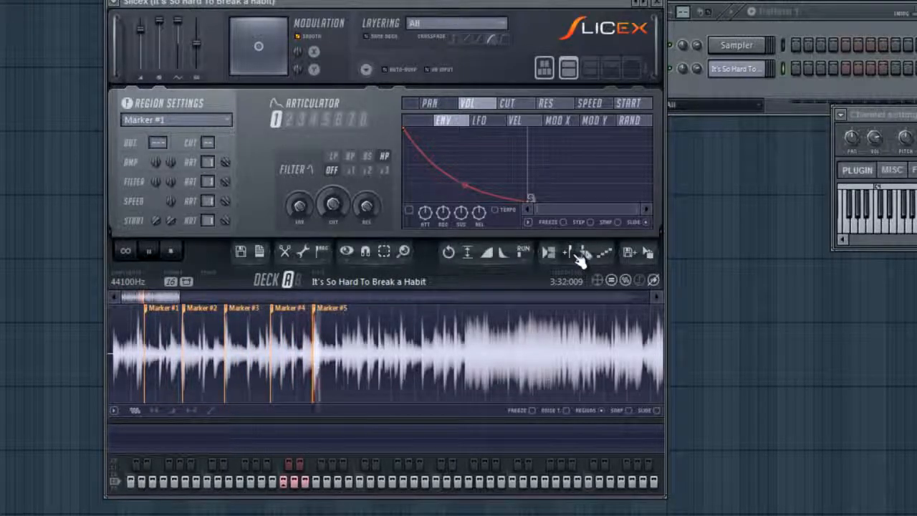
pyautogui.click(577, 258)
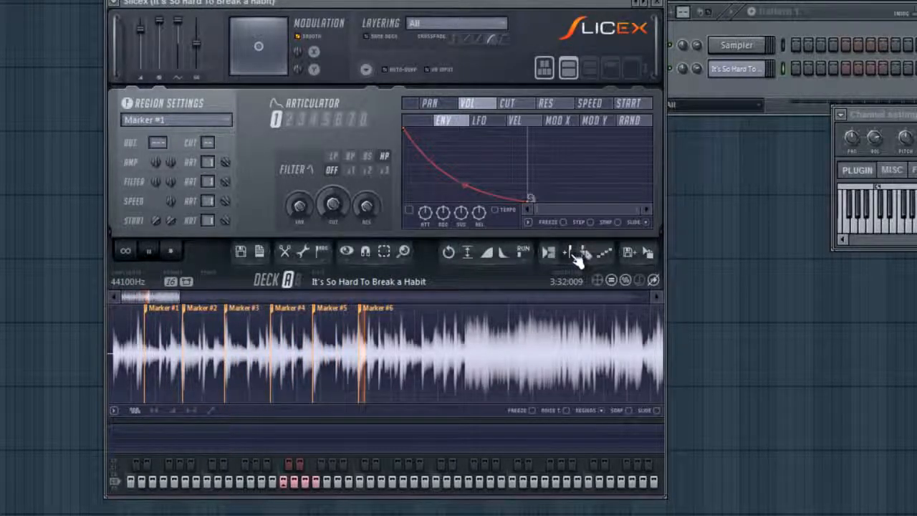
pyautogui.click(577, 258)
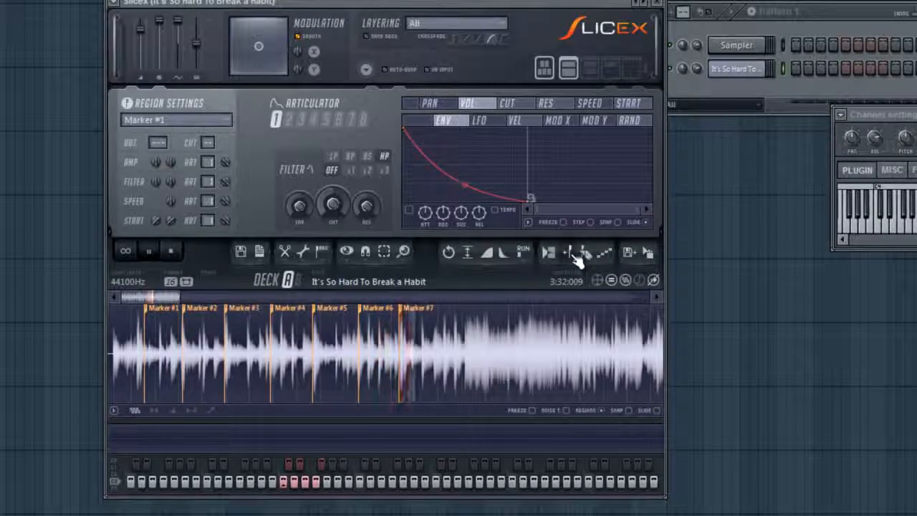
pyautogui.click(577, 258)
pyautogui.click(576, 258)
pyautogui.click(577, 258)
pyautogui.click(172, 251)
# Step: Audition the Marker #2, Marker #1 and Marker #3 slices to check where each one starts
pyautogui.scroll(5, 143, 353)
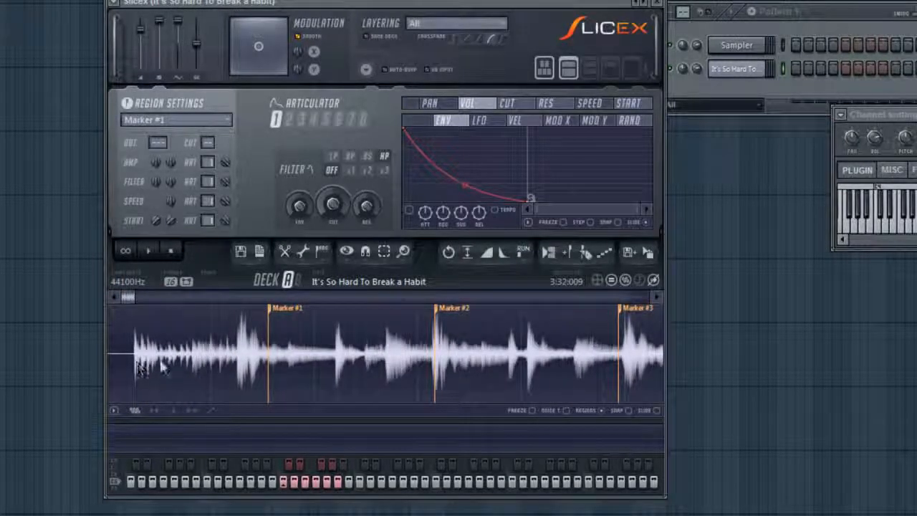
pyautogui.scroll(-2, 163, 349)
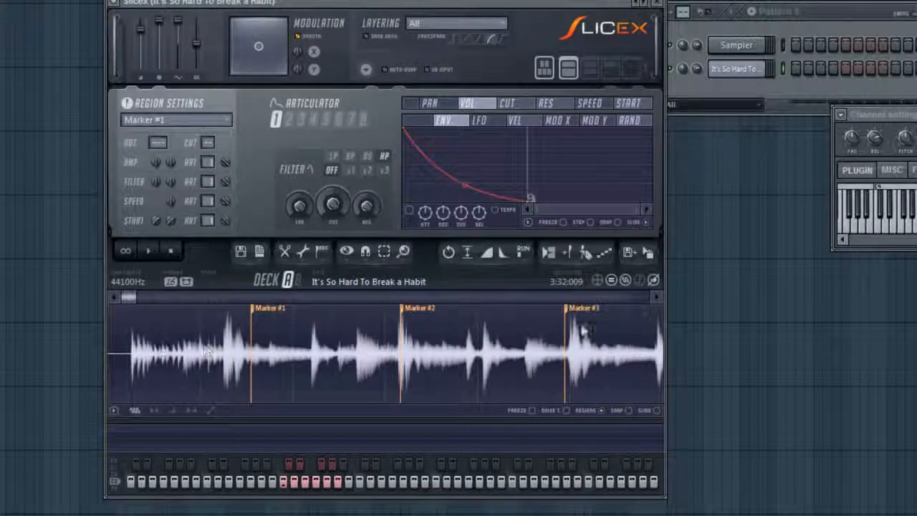
pyautogui.click(507, 336)
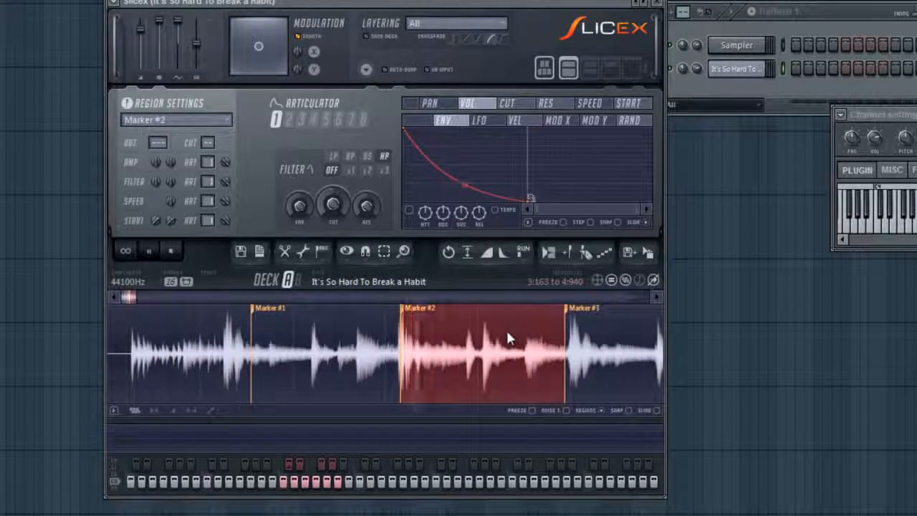
pyautogui.click(294, 353)
pyautogui.click(579, 321)
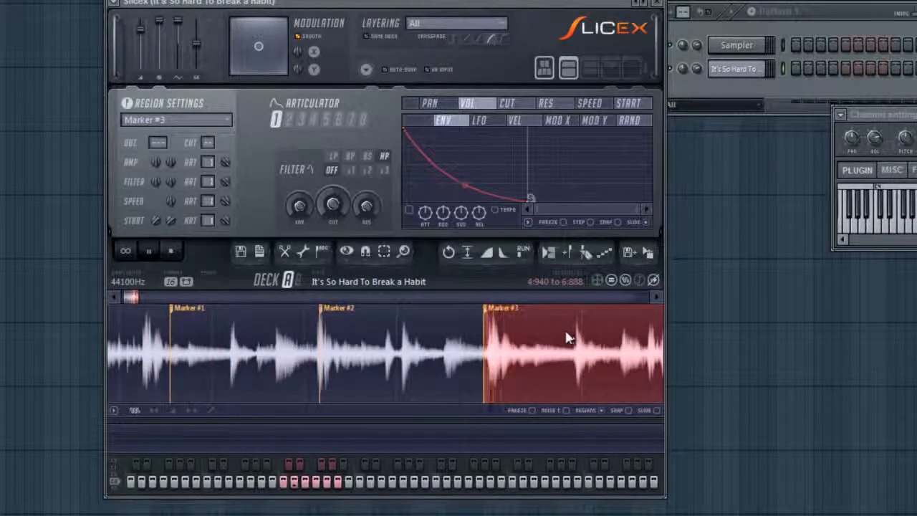
# Step: Align Marker #1, Marker #2 and Marker #3 with their hit onsets, placing Marker #1 at 1:257 and Marker #2 at 3:149
pyautogui.moveTo(187, 330); pyautogui.dragTo(272, 366)
pyautogui.moveTo(256, 331)
pyautogui.mouseDown()
pyautogui.moveTo(213, 327)
pyautogui.moveTo(148, 230)
pyautogui.moveTo(534, 323)
pyautogui.moveTo(513, 314)
pyautogui.moveTo(492, 328)
pyautogui.moveTo(342, 322)
pyautogui.moveTo(352, 320)
pyautogui.mouseUp()
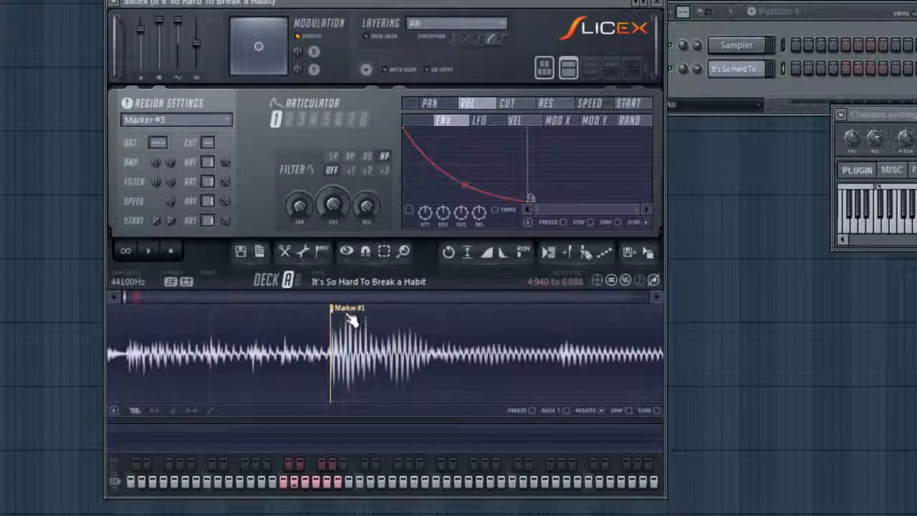
pyautogui.doubleClick(351, 351)
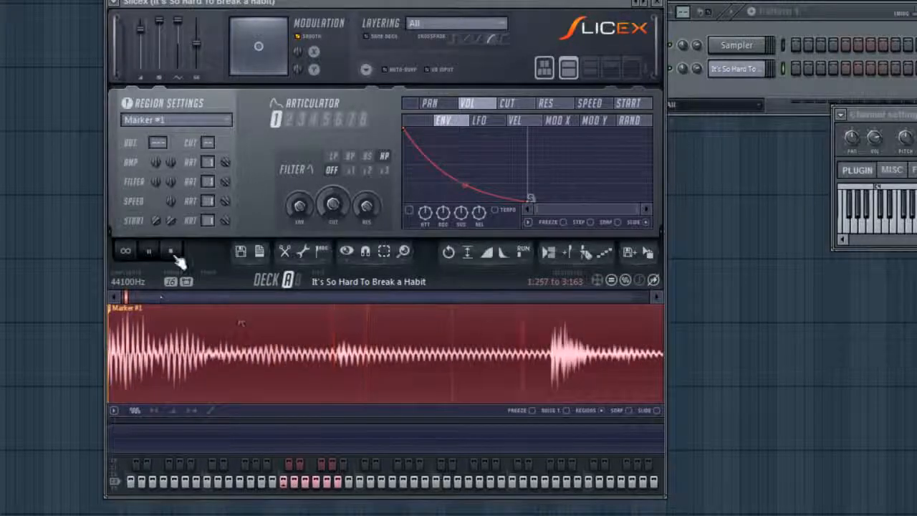
pyautogui.moveTo(248, 342)
pyautogui.mouseDown()
pyautogui.moveTo(213, 437)
pyautogui.moveTo(379, 431)
pyautogui.moveTo(344, 356)
pyautogui.moveTo(209, 314)
pyautogui.moveTo(243, 320)
pyautogui.moveTo(358, 468)
pyautogui.moveTo(426, 504)
pyautogui.moveTo(375, 348)
pyautogui.moveTo(362, 7)
pyautogui.moveTo(309, 300)
pyautogui.moveTo(382, 285)
pyautogui.moveTo(470, 321)
pyautogui.moveTo(478, 343)
pyautogui.moveTo(482, 319)
pyautogui.mouseUp()
pyautogui.moveTo(495, 355); pyautogui.dragTo(567, 515)
pyautogui.moveTo(593, 312); pyautogui.dragTo(590, 318)
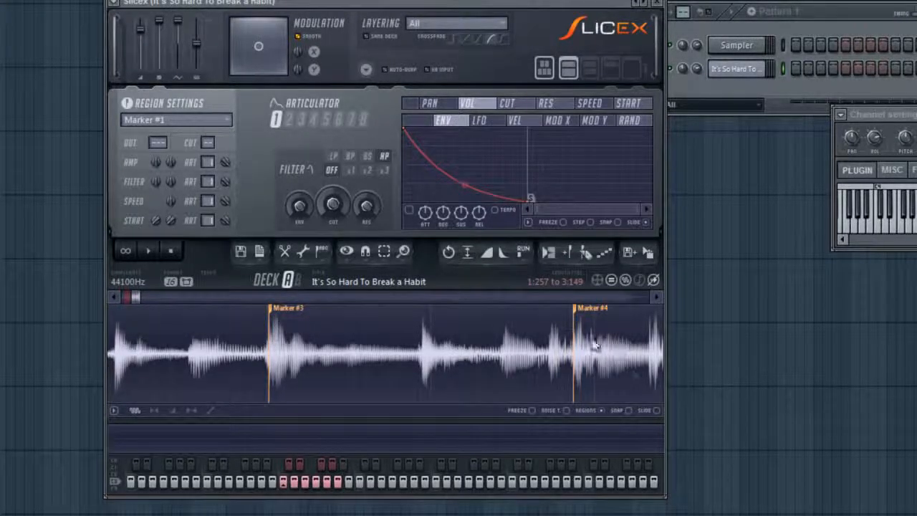
# Step: Align Marker #4 through Marker #7 with their hit onsets, placing Marker #7 at 12:401
pyautogui.moveTo(594, 345)
pyautogui.mouseDown()
pyautogui.moveTo(601, 387)
pyautogui.moveTo(656, 420)
pyautogui.moveTo(577, 321)
pyautogui.mouseUp()
pyautogui.moveTo(388, 313)
pyautogui.mouseDown()
pyautogui.moveTo(393, 338)
pyautogui.moveTo(414, 208)
pyautogui.moveTo(370, 317)
pyautogui.moveTo(437, 459)
pyautogui.moveTo(548, 501)
pyautogui.mouseUp()
pyautogui.moveTo(515, 359)
pyautogui.mouseDown()
pyautogui.moveTo(510, 328)
pyautogui.moveTo(523, 318)
pyautogui.moveTo(593, 459)
pyautogui.moveTo(608, 438)
pyautogui.moveTo(484, 329)
pyautogui.mouseUp()
pyautogui.moveTo(416, 316); pyautogui.dragTo(430, 323)
pyautogui.moveTo(514, 358)
pyautogui.mouseDown()
pyautogui.moveTo(549, 406)
pyautogui.moveTo(568, 345)
pyautogui.mouseUp()
# Step: Audition the Marker #7 and Marker #8 slices, and move Marker #8 to 14:252 and Marker #9 to 15:158
pyautogui.click(353, 381)
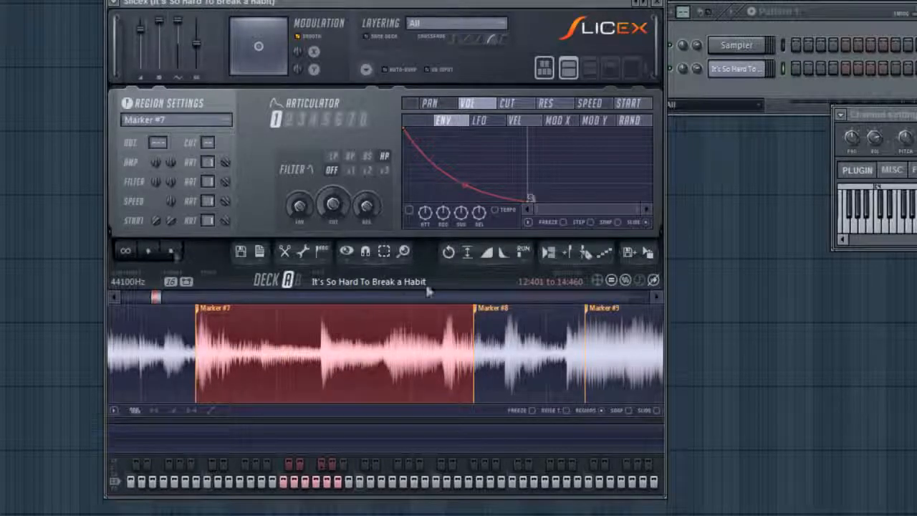
pyautogui.moveTo(500, 316); pyautogui.dragTo(467, 325)
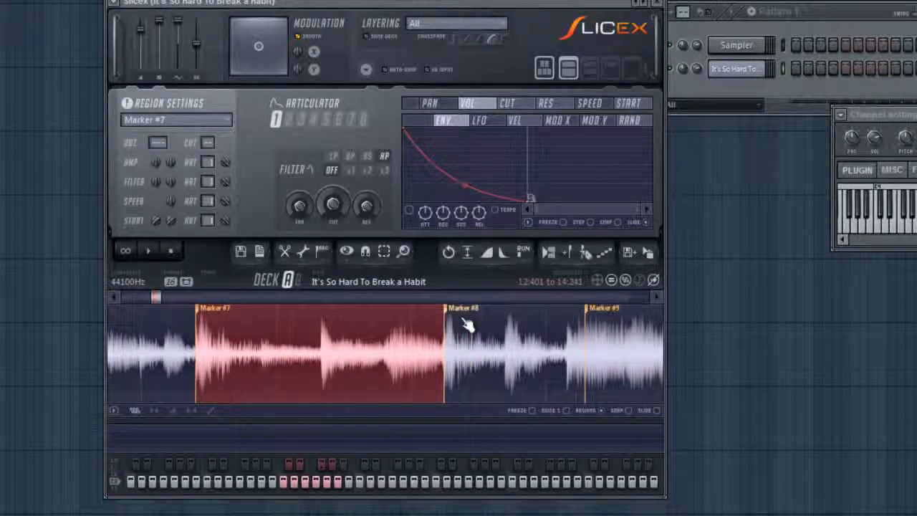
pyautogui.click(515, 360)
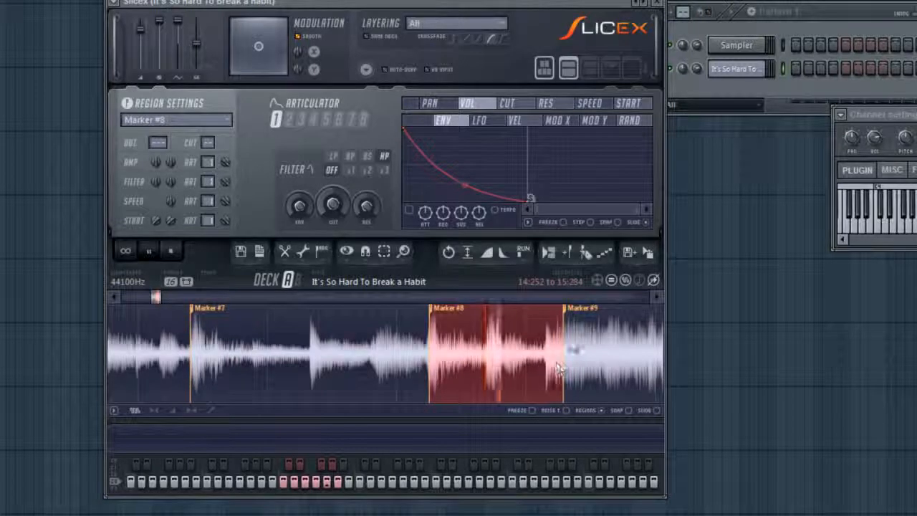
pyautogui.moveTo(573, 323); pyautogui.dragTo(559, 325)
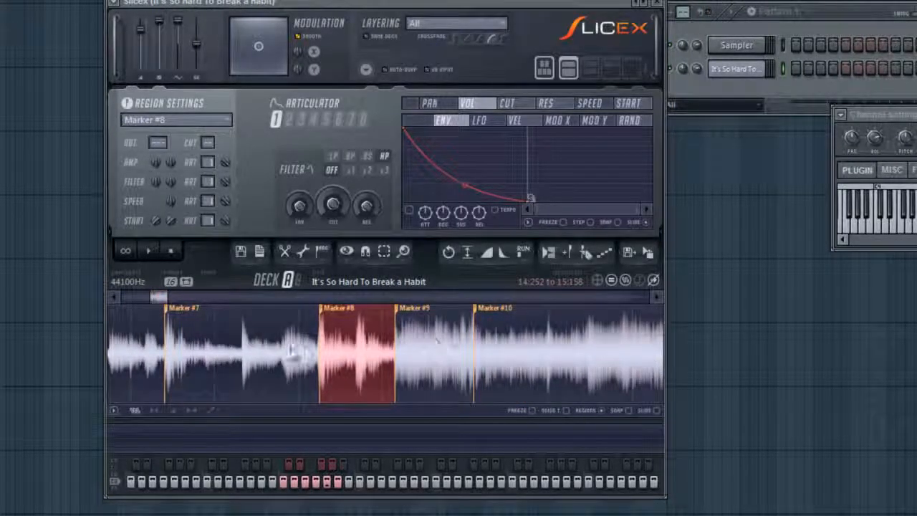
# Step: Audition the Marker #9 slice, move Marker #10 back to 16:004, and play the section from there
pyautogui.click(341, 341)
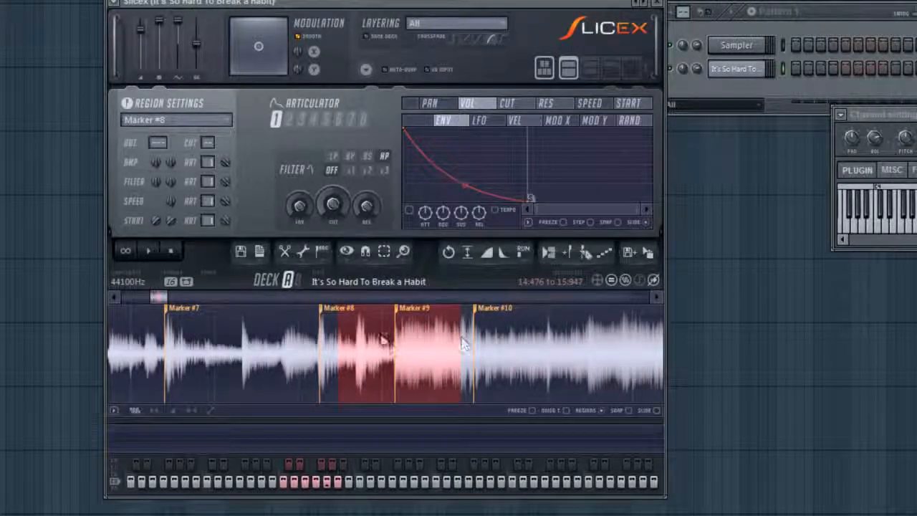
pyautogui.click(429, 349)
pyautogui.moveTo(492, 315); pyautogui.dragTo(483, 320)
pyautogui.press('space')
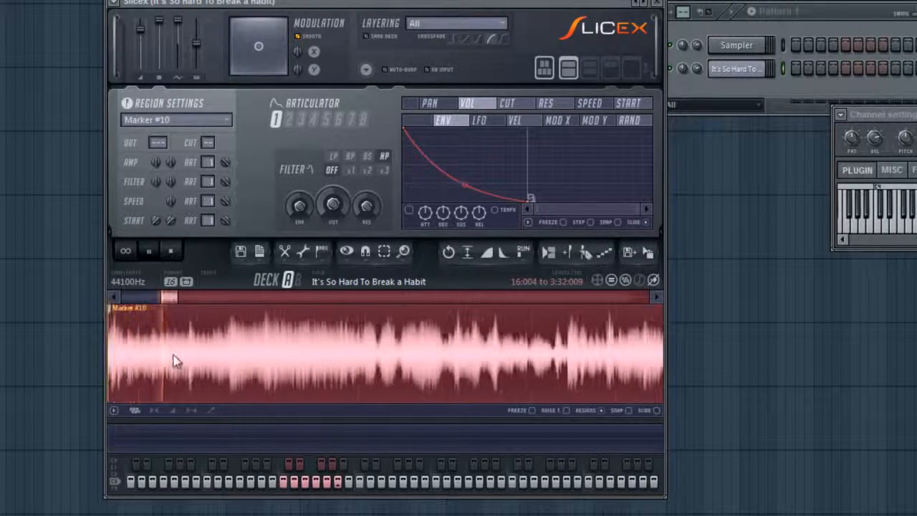
# Step: Play on from Marker #10, drop Marker #11 and Marker #12 in time with the music, and stop playback
pyautogui.press('space')
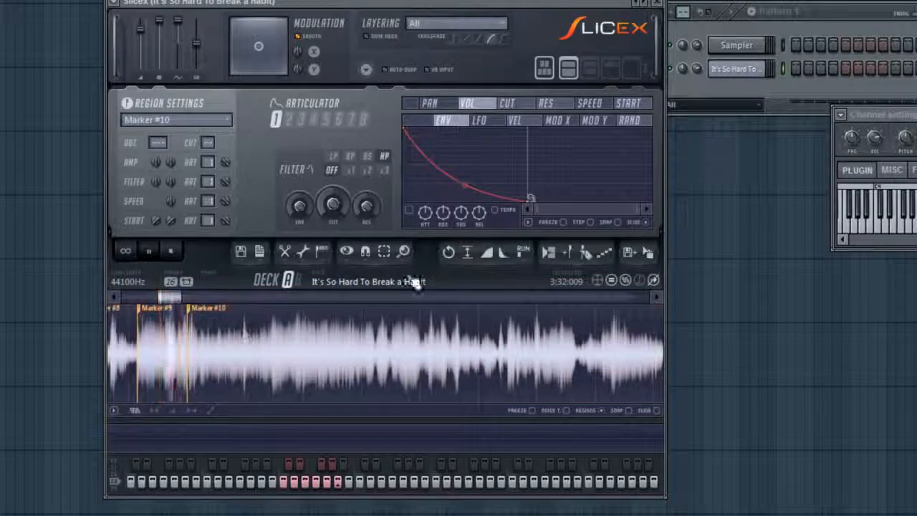
pyautogui.click(570, 251)
pyautogui.click(570, 251)
pyautogui.click(172, 253)
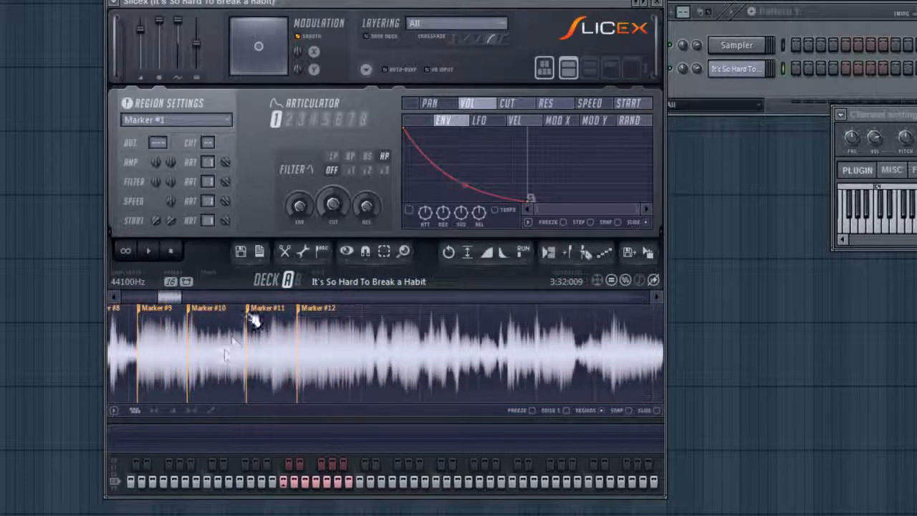
# Step: Select the song from 0:000 to 19:364, remove all of its slice markers, and undo the removal
pyautogui.moveTo(177, 297); pyautogui.dragTo(203, 510)
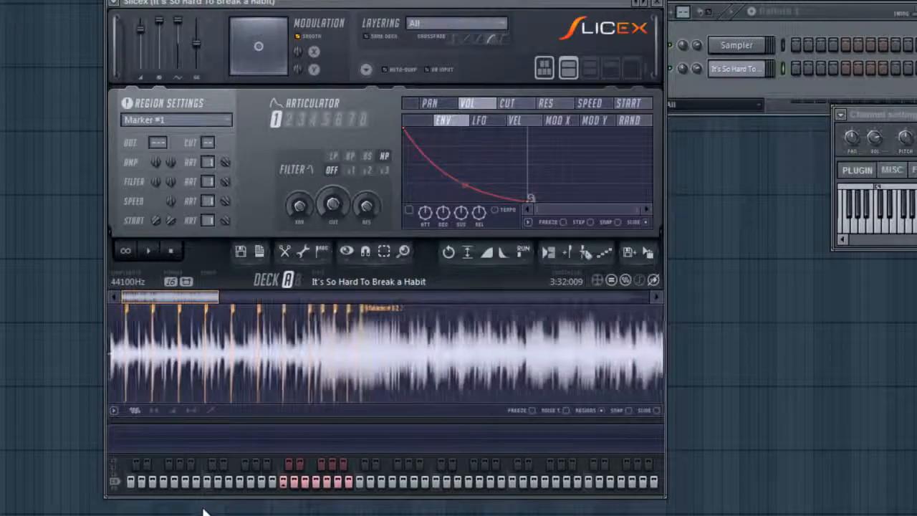
pyautogui.moveTo(204, 510); pyautogui.dragTo(114, 441)
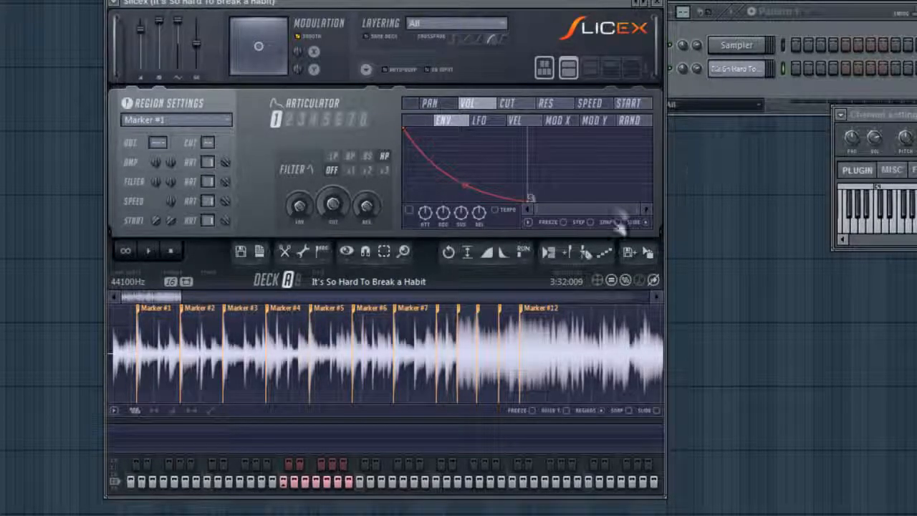
pyautogui.moveTo(559, 347); pyautogui.dragTo(153, 351)
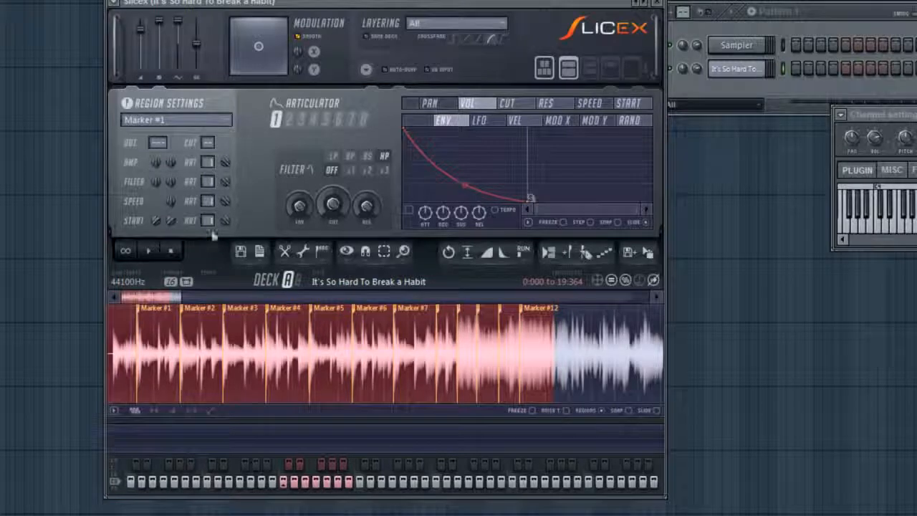
pyautogui.click(321, 251)
pyautogui.click(344, 340)
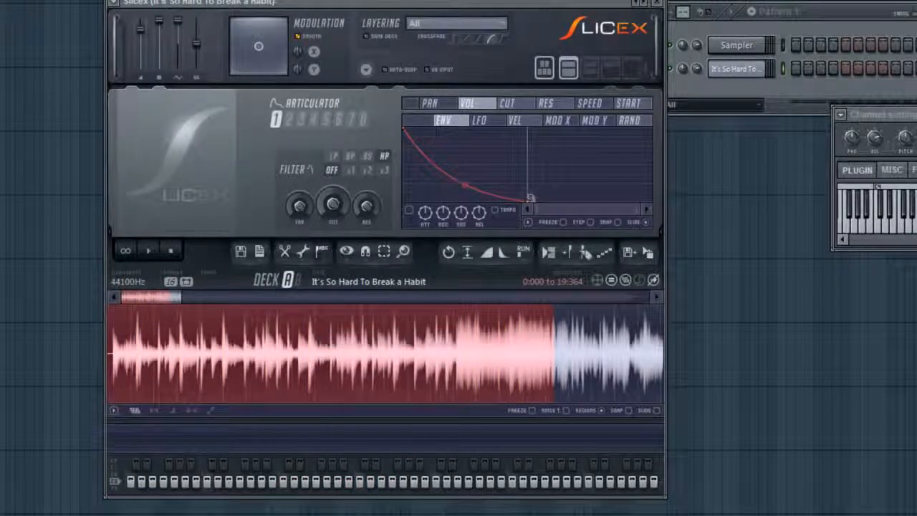
pyautogui.click(450, 252)
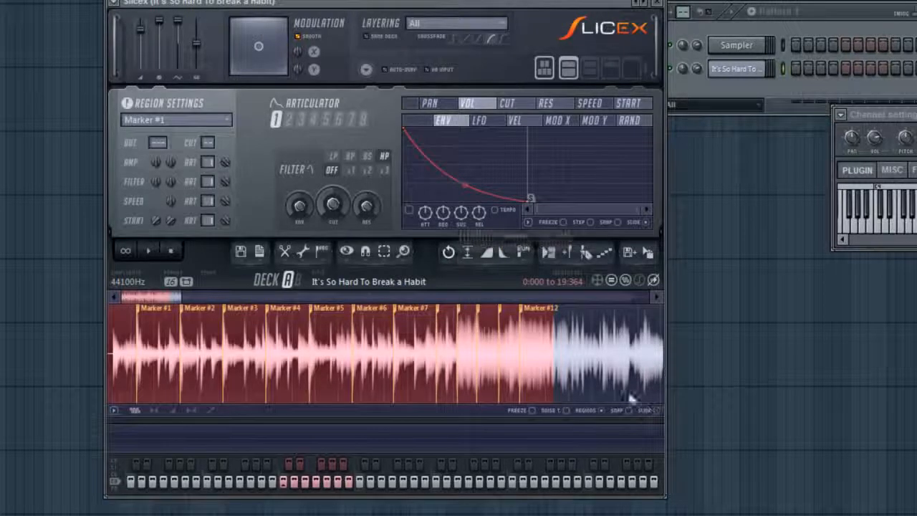
pyautogui.click(543, 334)
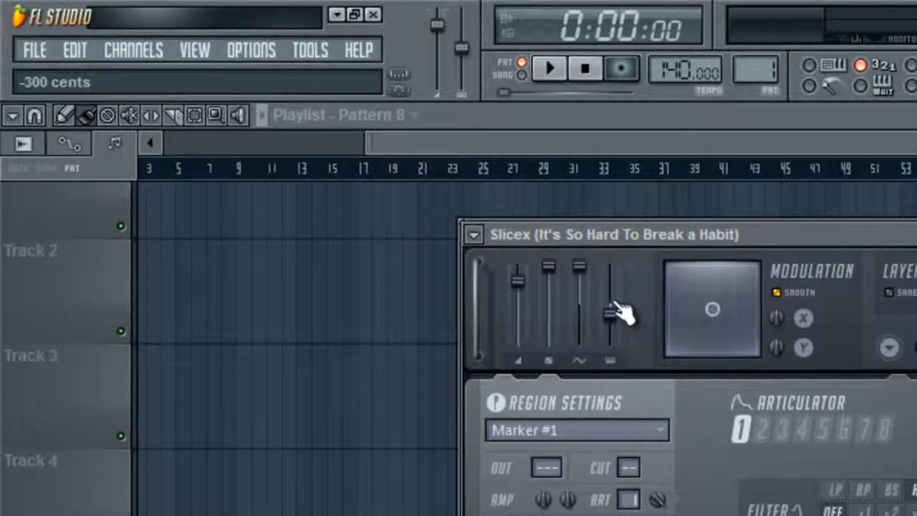
# Step: Audition the Marker #1 slice in the Slicex waveform and on its matching piano roll key
pyautogui.scroll(3, 620, 313)
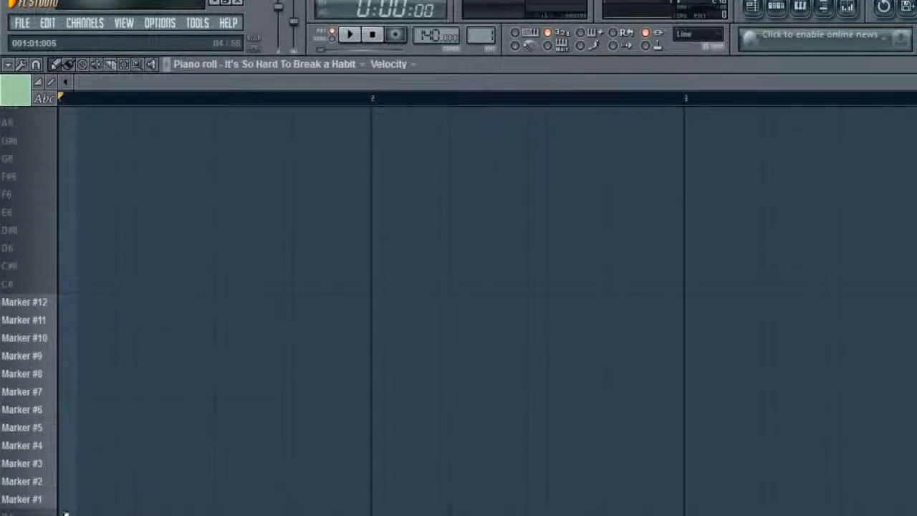
pyautogui.click(787, 11)
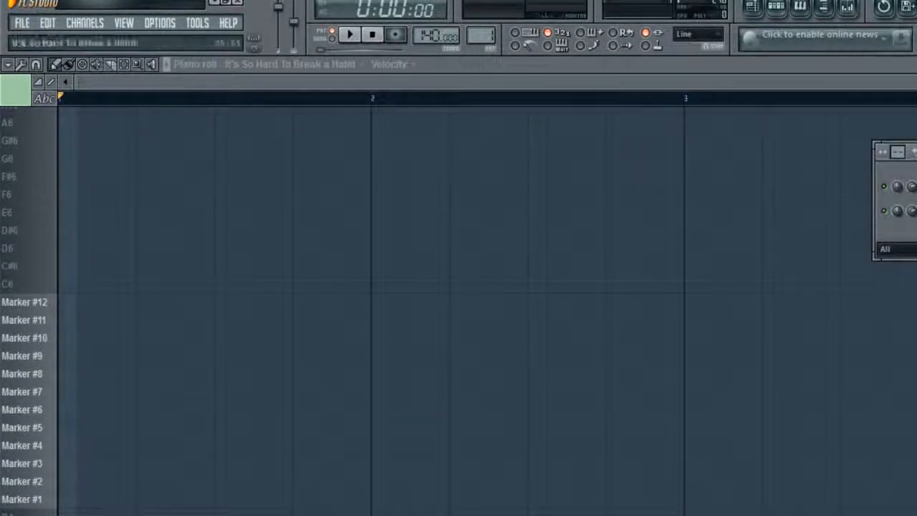
pyautogui.click(916, 212)
pyautogui.click(352, 502)
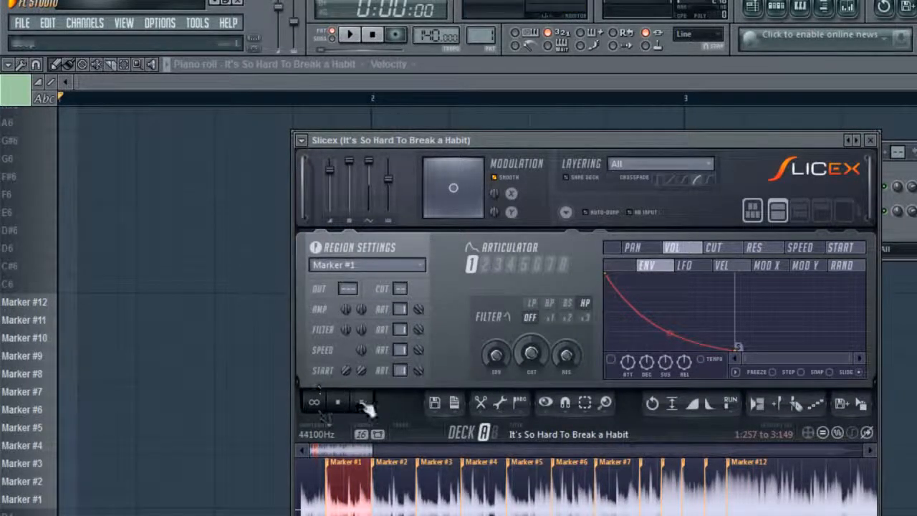
pyautogui.click(36, 504)
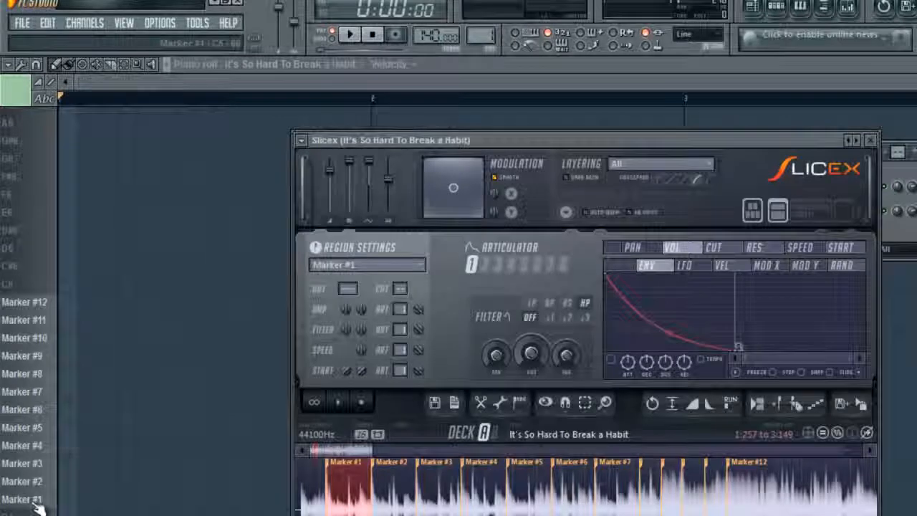
pyautogui.click(39, 507)
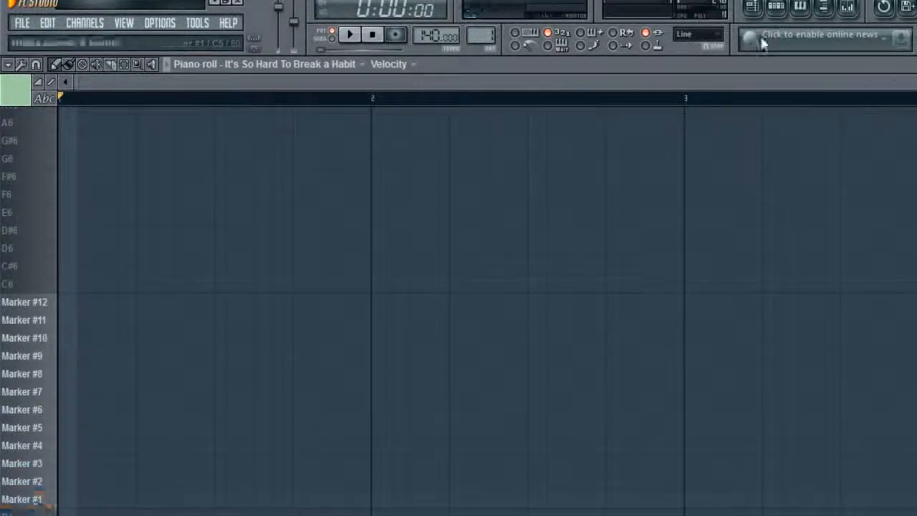
# Step: Look over the sliced song in Slicex and return to the piano roll
pyautogui.click(777, 10)
pyautogui.click(916, 212)
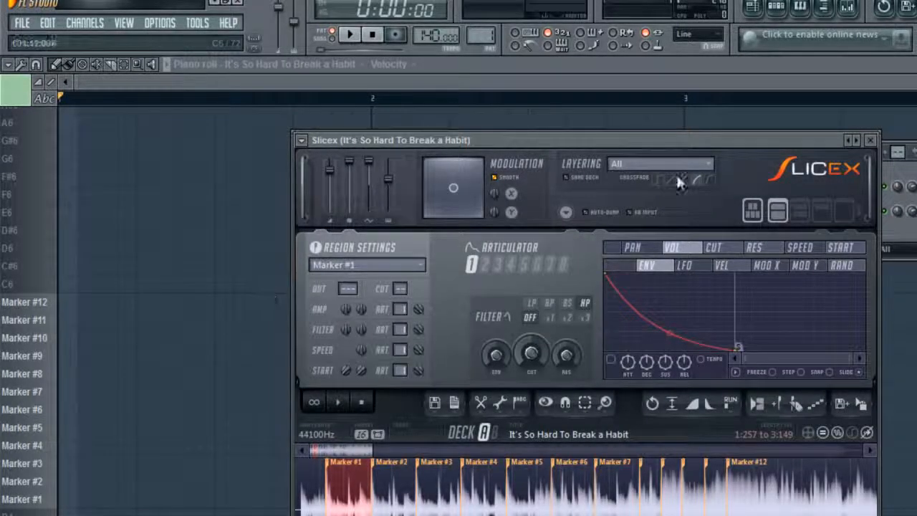
pyautogui.click(916, 122)
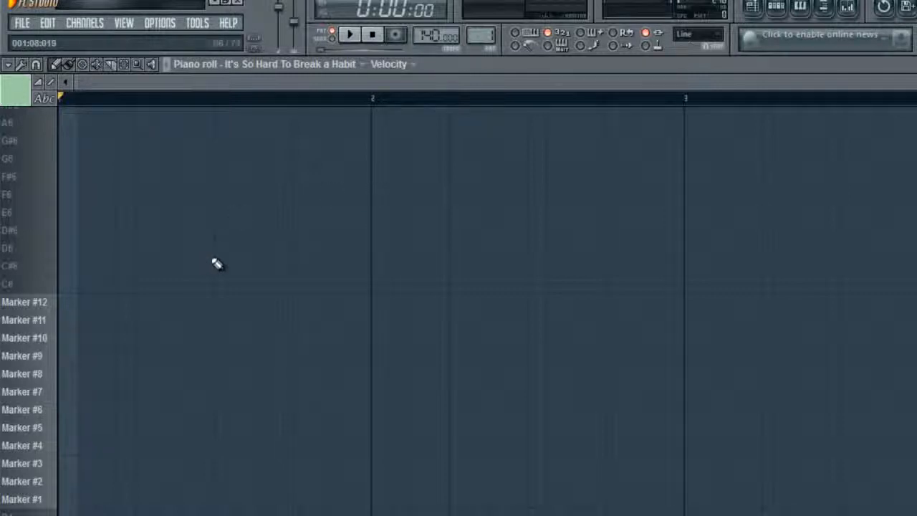
# Step: Draw one-bar piano roll notes for Marker #1, Marker #2 and Marker #3 in successive bars, and play the sequence
pyautogui.click(63, 499)
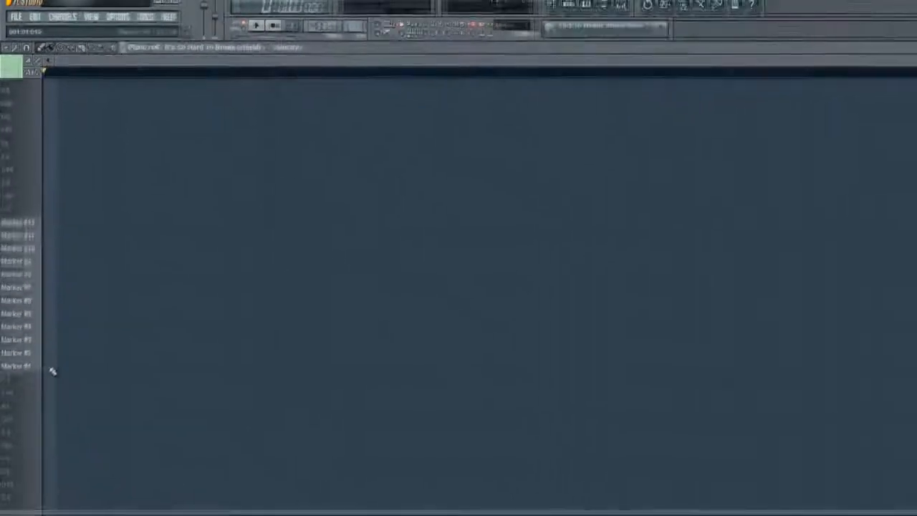
pyautogui.moveTo(81, 359)
pyautogui.mouseDown()
pyautogui.moveTo(285, 360)
pyautogui.moveTo(273, 360)
pyautogui.mouseUp()
pyautogui.click(272, 349)
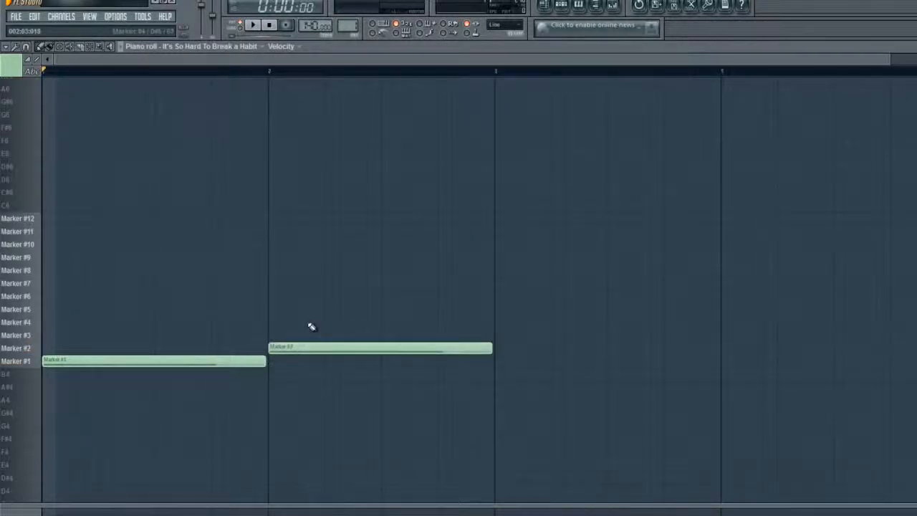
pyautogui.click(356, 351)
pyautogui.click(500, 334)
pyautogui.click(263, 27)
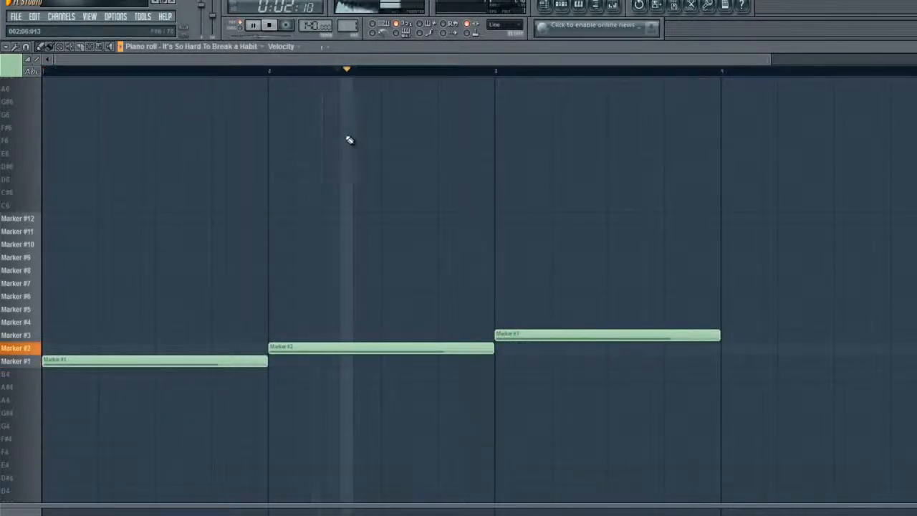
pyautogui.press('space')
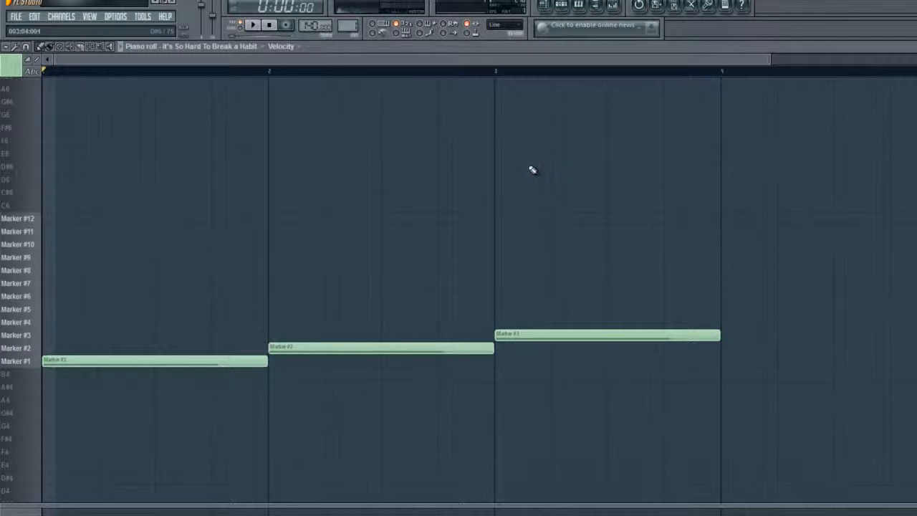
# Step: Tap in a project tempo of 75 BPM and play the pattern at that speed
pyautogui.rightClick(313, 25)
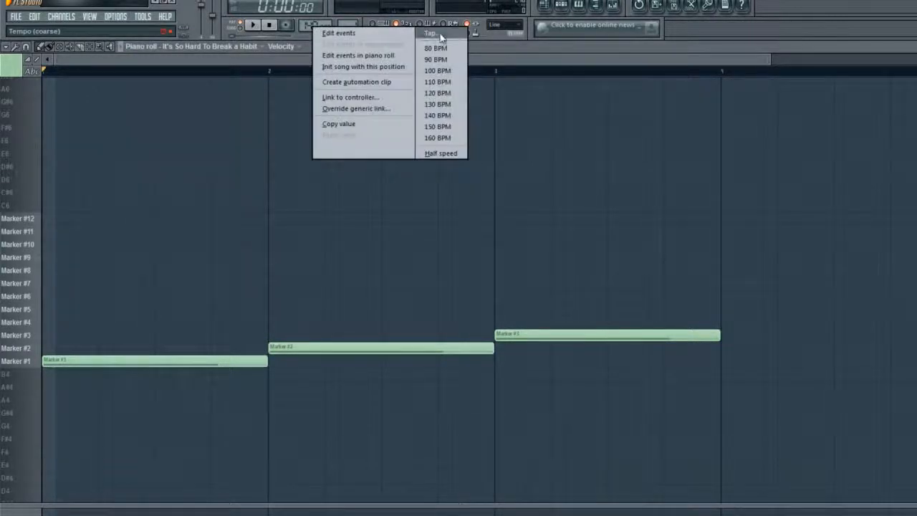
pyautogui.click(331, 31)
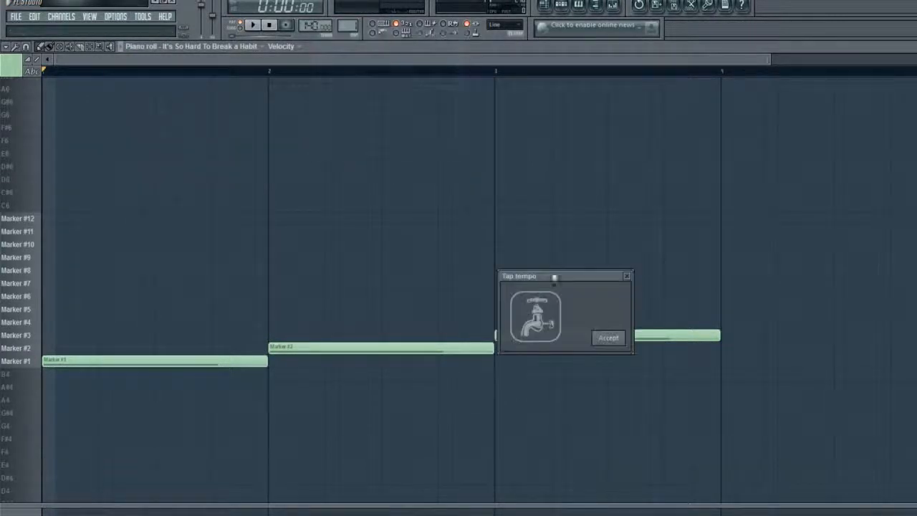
pyautogui.click(552, 328)
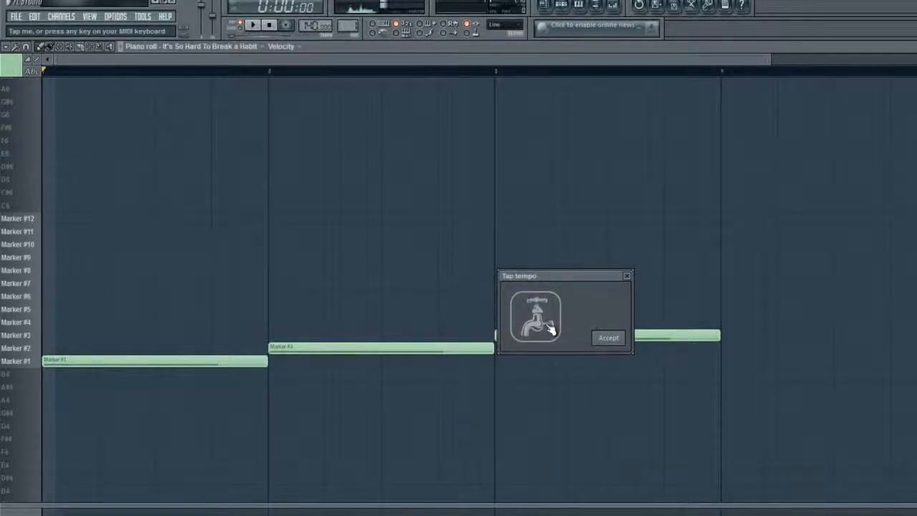
pyautogui.click(551, 328)
pyautogui.click(552, 328)
pyautogui.click(552, 329)
pyautogui.click(551, 328)
pyautogui.click(608, 338)
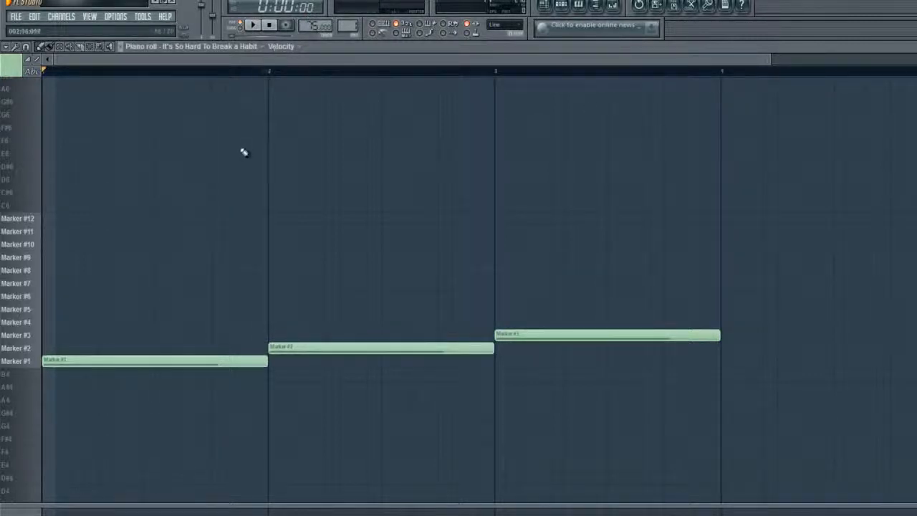
pyautogui.press('space')
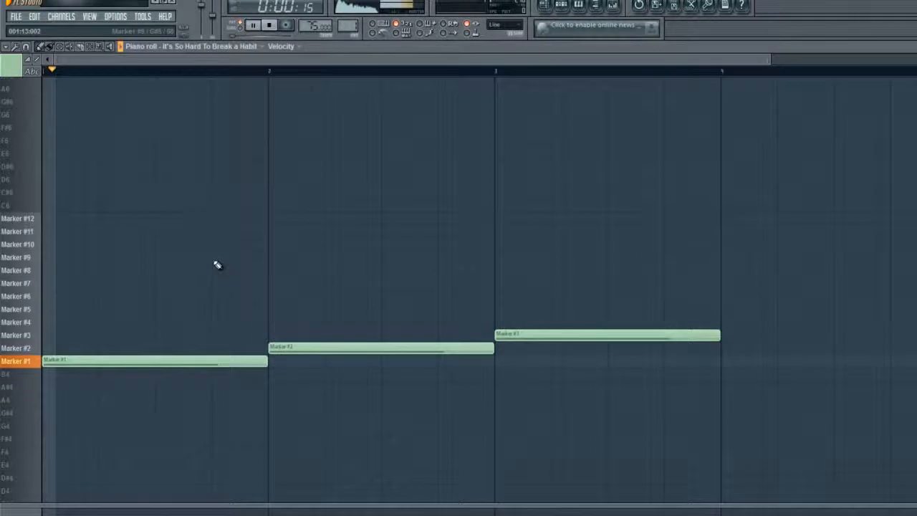
pyautogui.press('space')
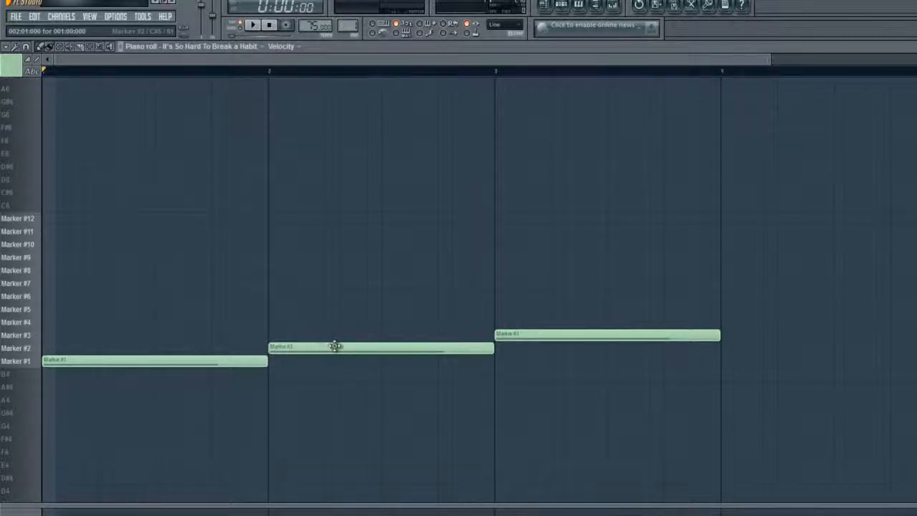
# Step: Shorten the Marker #1, #2 and #3 notes to half a bar each and move them end to end
pyautogui.moveTo(336, 347)
pyautogui.mouseDown()
pyautogui.moveTo(211, 352)
pyautogui.moveTo(225, 348)
pyautogui.mouseUp()
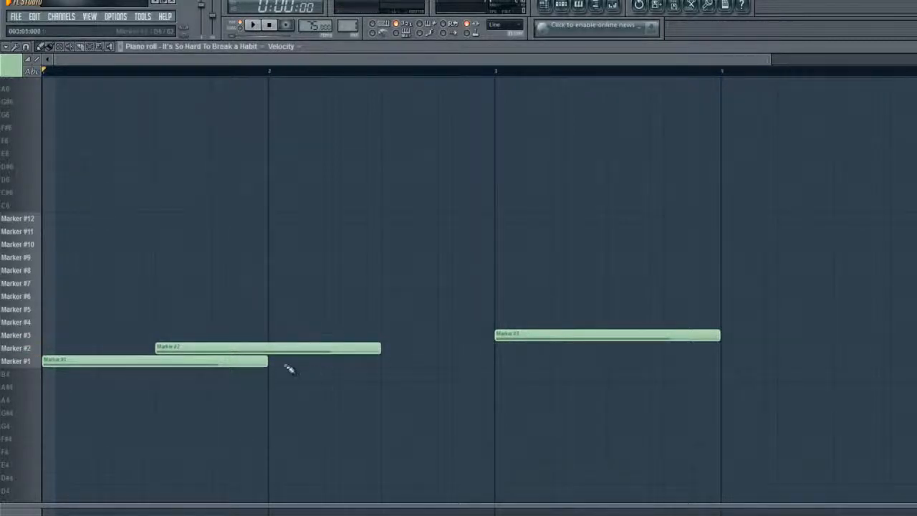
pyautogui.moveTo(269, 364); pyautogui.dragTo(154, 364)
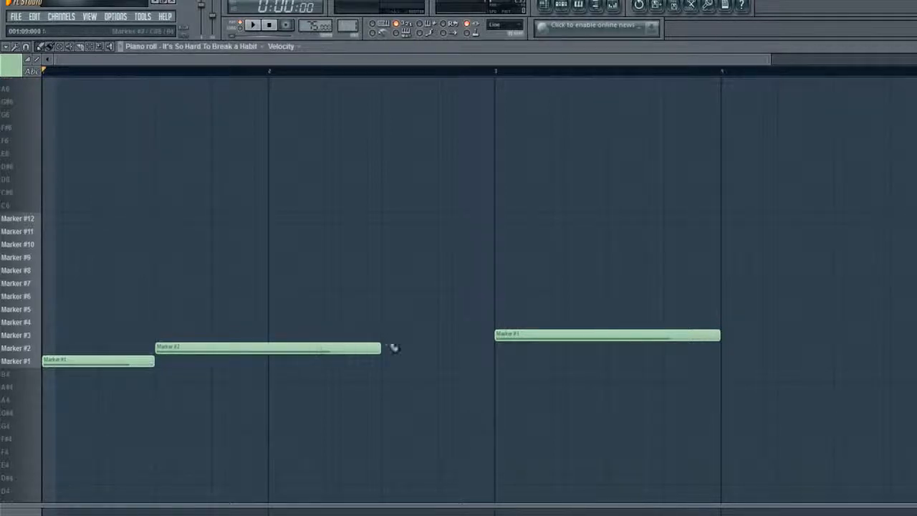
pyautogui.moveTo(375, 349); pyautogui.dragTo(266, 349)
pyautogui.moveTo(506, 334); pyautogui.dragTo(292, 337)
pyautogui.moveTo(493, 335); pyautogui.dragTo(380, 344)
# Step: Continue the rising sequence with back-to-back half-bar notes for Marker #4 through Marker #8
pyautogui.click(385, 320)
pyautogui.click(502, 309)
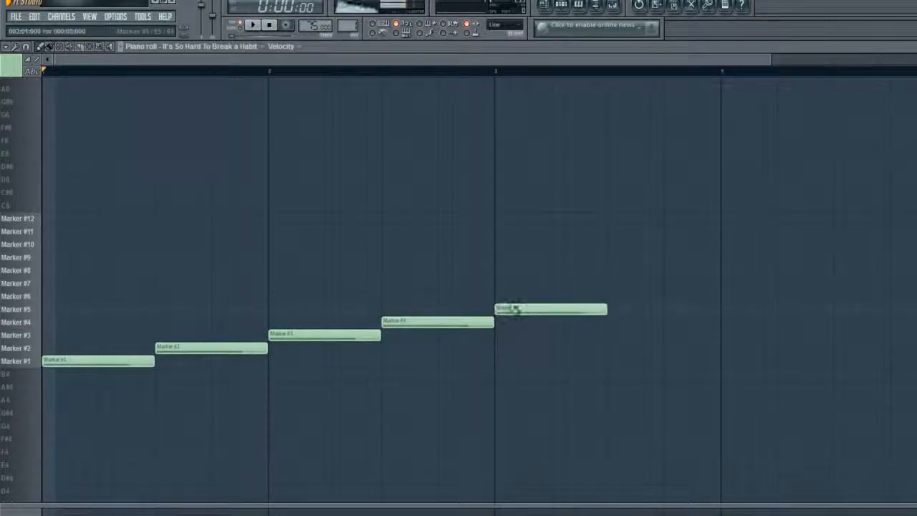
pyautogui.click(614, 295)
pyautogui.click(724, 283)
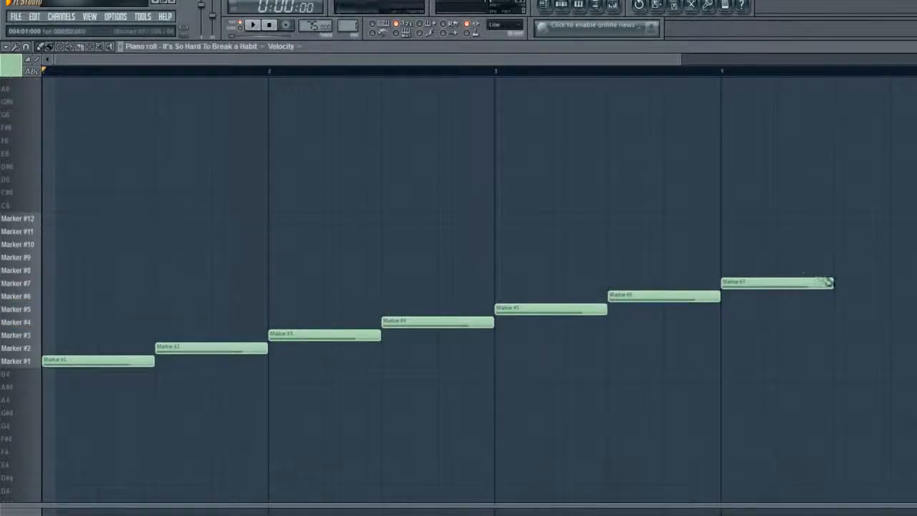
pyautogui.click(836, 269)
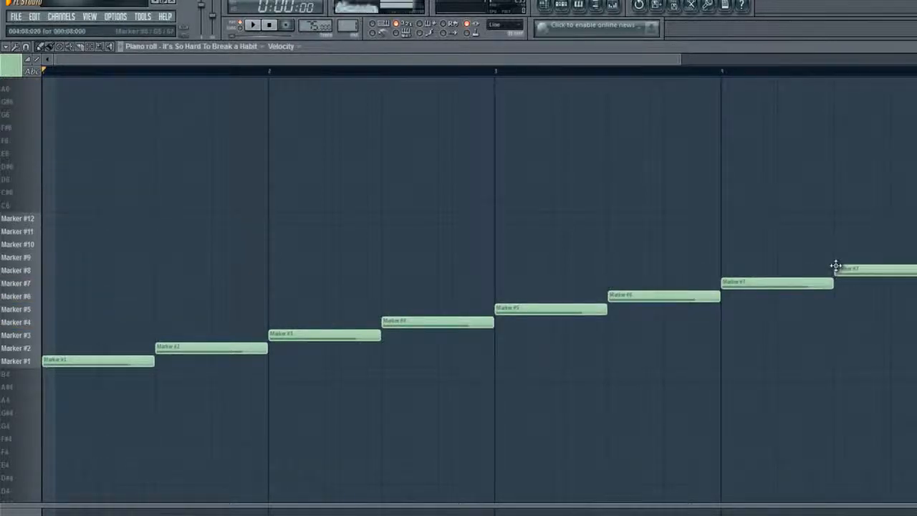
# Step: Examine the Marker #1 slice and the start of Marker #2 up close in the Slicex waveform
pyautogui.click(558, 6)
pyautogui.click(686, 153)
pyautogui.moveTo(267, 326)
pyautogui.mouseDown()
pyautogui.moveTo(184, 324)
pyautogui.moveTo(168, 215)
pyautogui.moveTo(278, 111)
pyautogui.moveTo(162, 55)
pyautogui.moveTo(112, 57)
pyautogui.mouseUp()
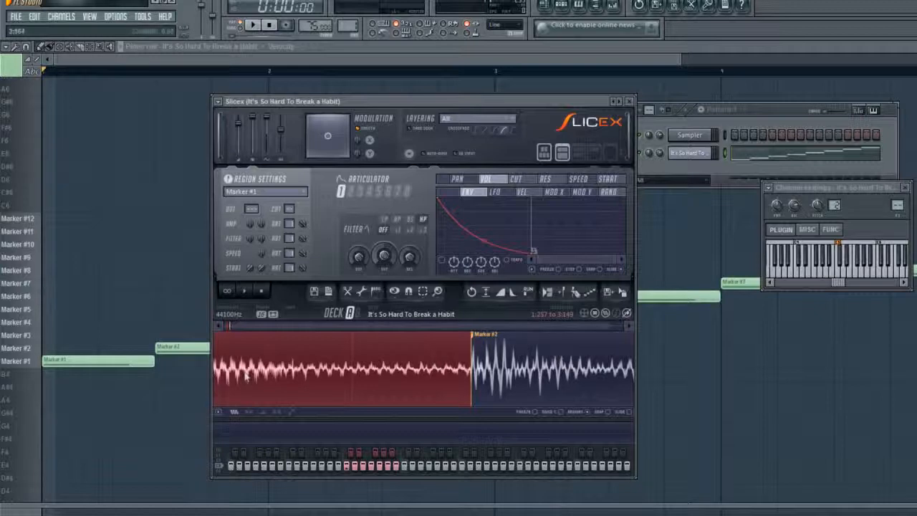
pyautogui.click(133, 285)
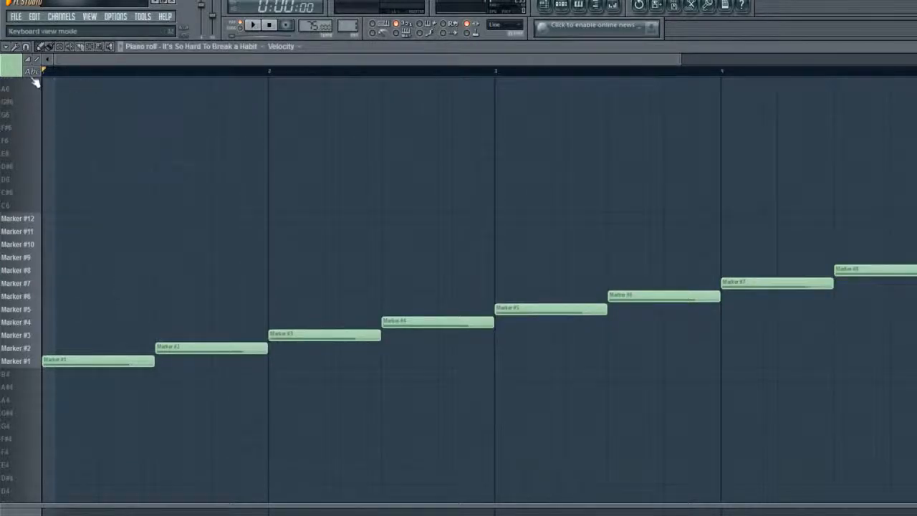
# Step: Play the sequence from the start with the metronome turned on to check the chops' timing, and stop playback
pyautogui.click(563, 7)
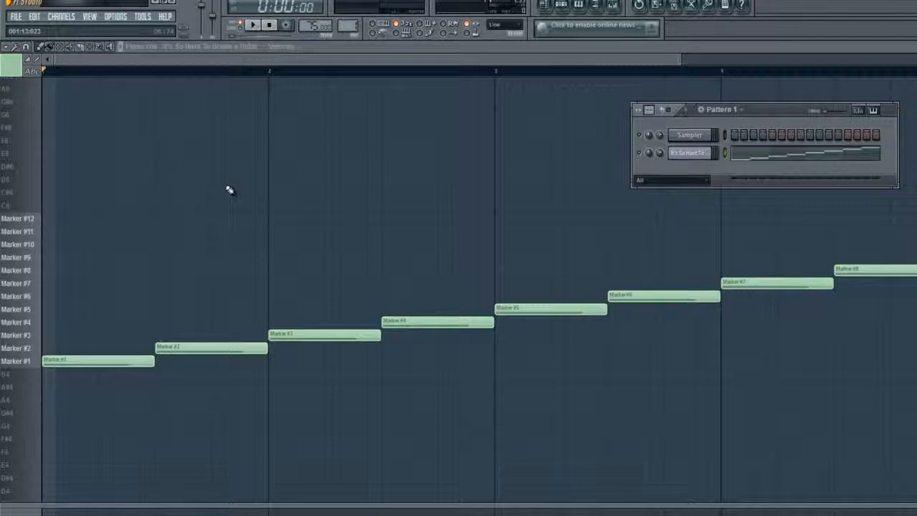
pyautogui.click(254, 26)
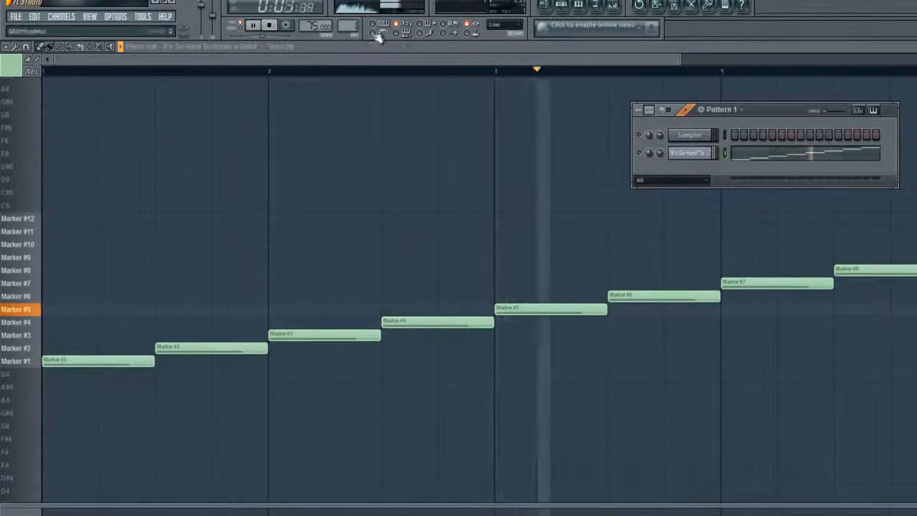
pyautogui.click(647, 350)
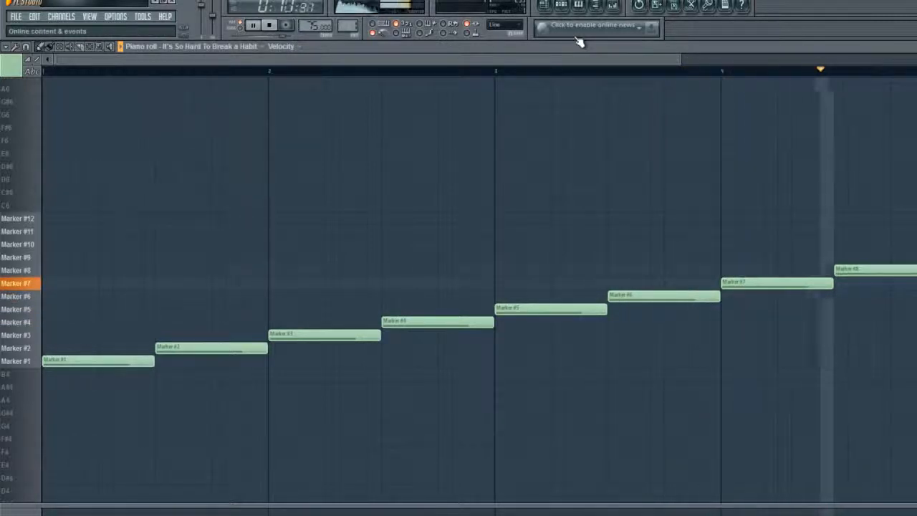
pyautogui.press('space')
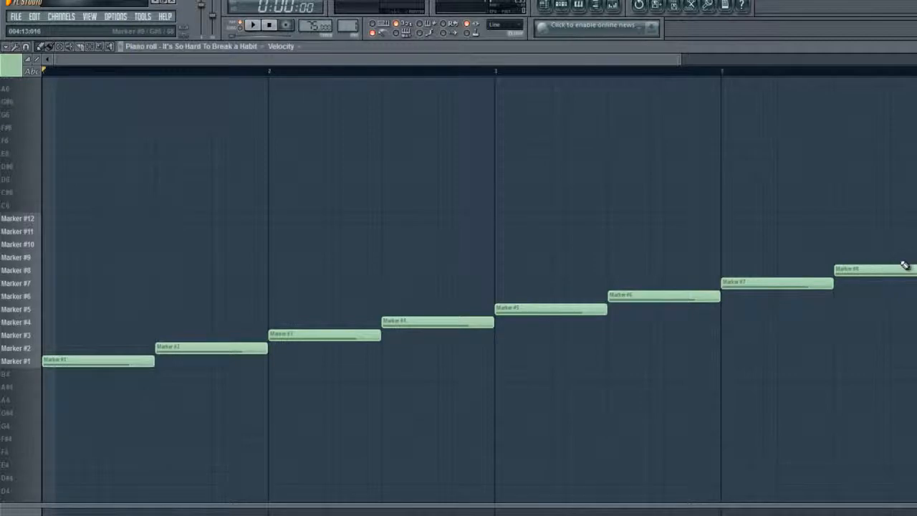
# Step: Shorten the Marker #8 note to a quarter bar and add quarter-bar Marker #9 and Marker #10 notes right behind it
pyautogui.click(903, 257)
pyautogui.moveTo(916, 271); pyautogui.dragTo(881, 275)
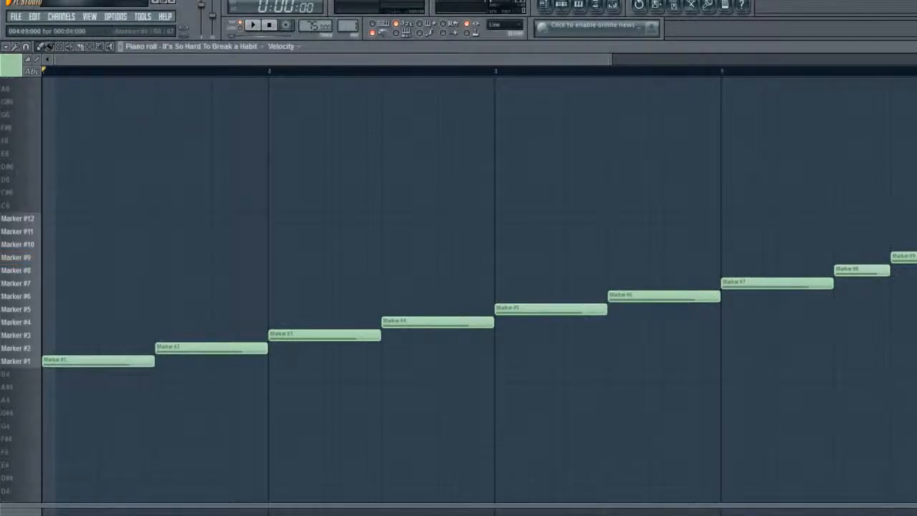
pyautogui.moveTo(888, 227); pyautogui.dragTo(839, 228)
pyautogui.click(853, 215)
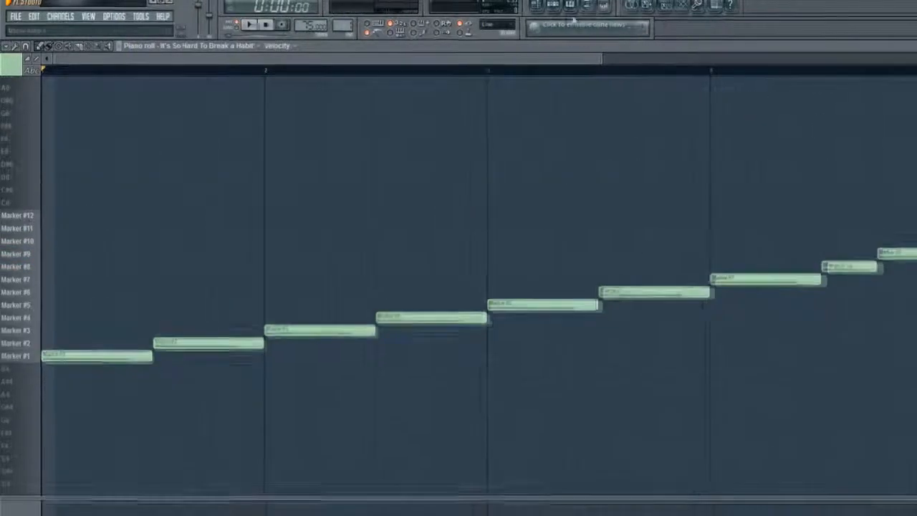
# Step: Play the sequence with Slicex open and examine the start of the Marker #3 slice in its waveform
pyautogui.click(562, 5)
pyautogui.click(594, 131)
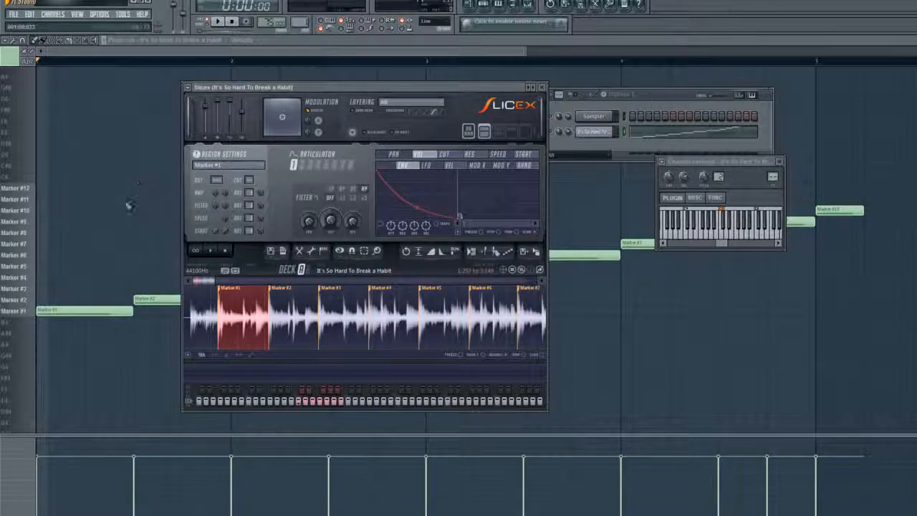
pyautogui.click(217, 22)
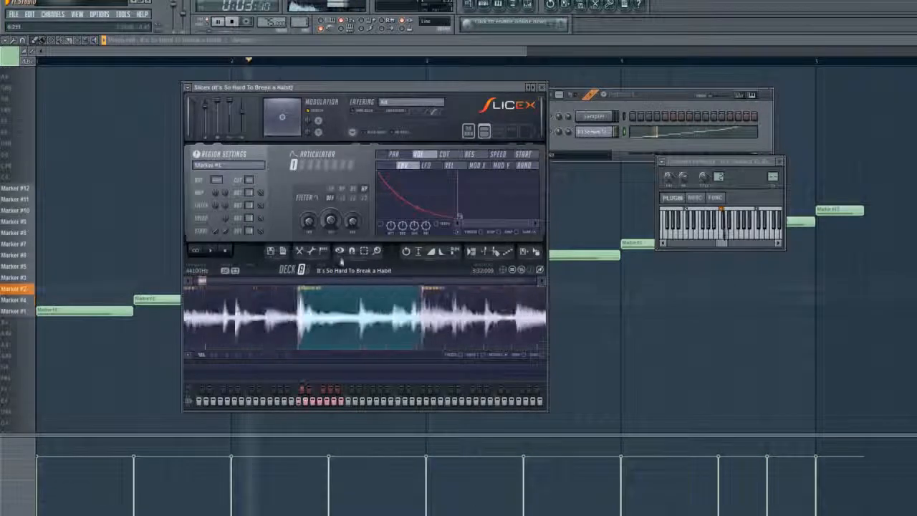
pyautogui.press('space')
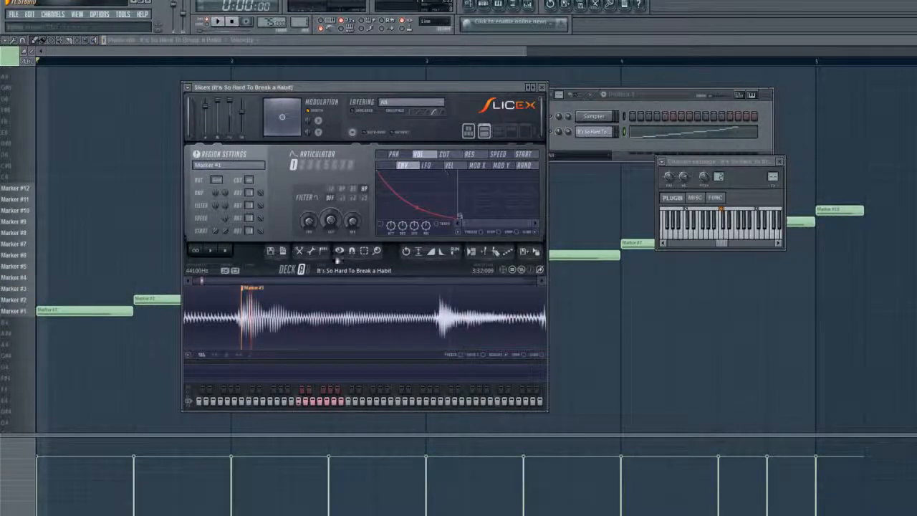
pyautogui.scroll(-6, 201, 280)
pyautogui.click(127, 182)
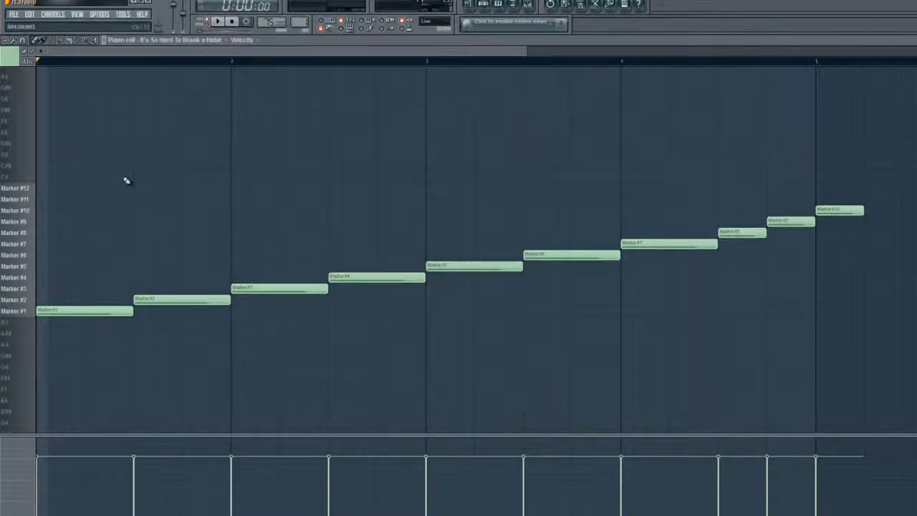
# Step: Delete the Marker #10 note at bar 5 so the sequence ends with Marker #9
pyautogui.rightClick(840, 210)
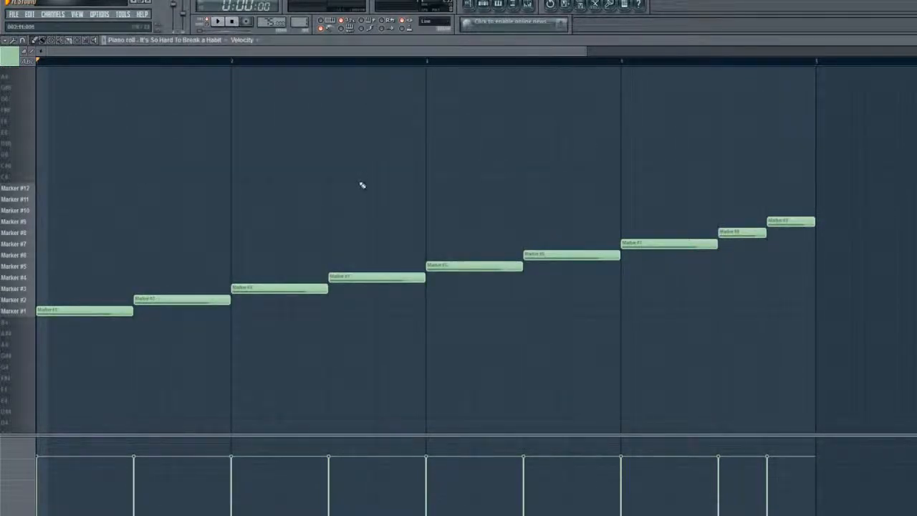
pyautogui.scroll(-2, 362, 185)
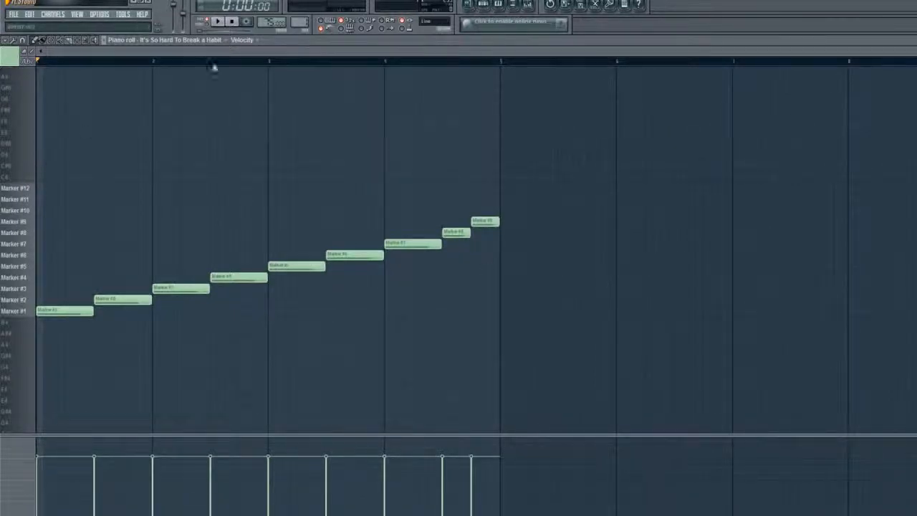
# Step: Open the playlist, expand its pattern block area, and place a Pattern 1 block at the start of the song
pyautogui.click(469, 5)
pyautogui.click(514, 6)
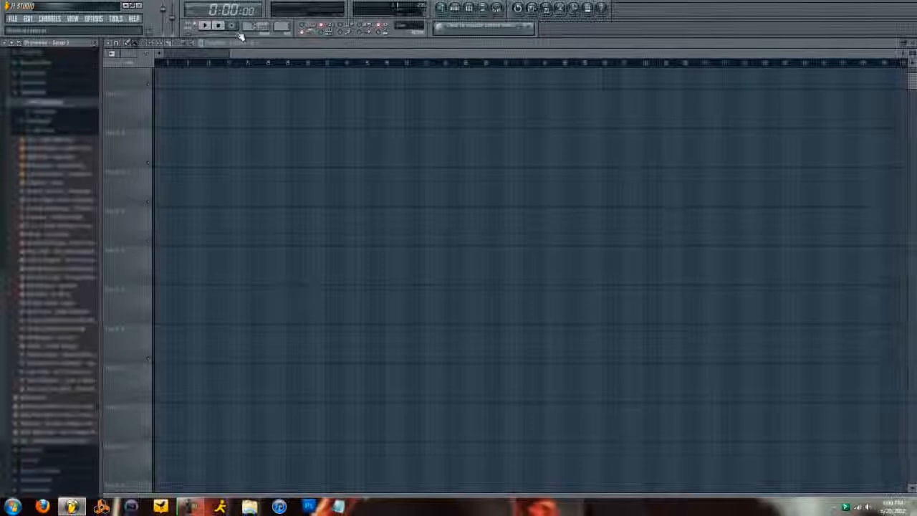
pyautogui.click(456, 8)
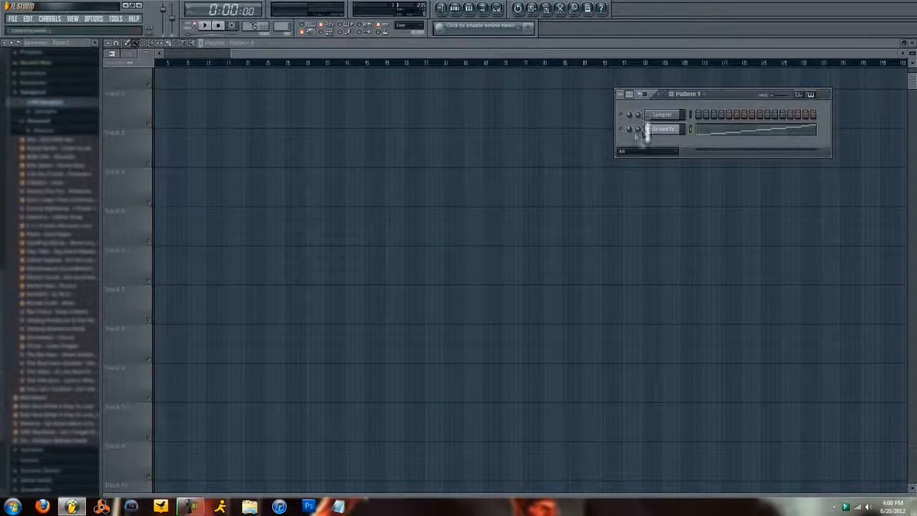
pyautogui.moveTo(339, 493); pyautogui.dragTo(293, 126)
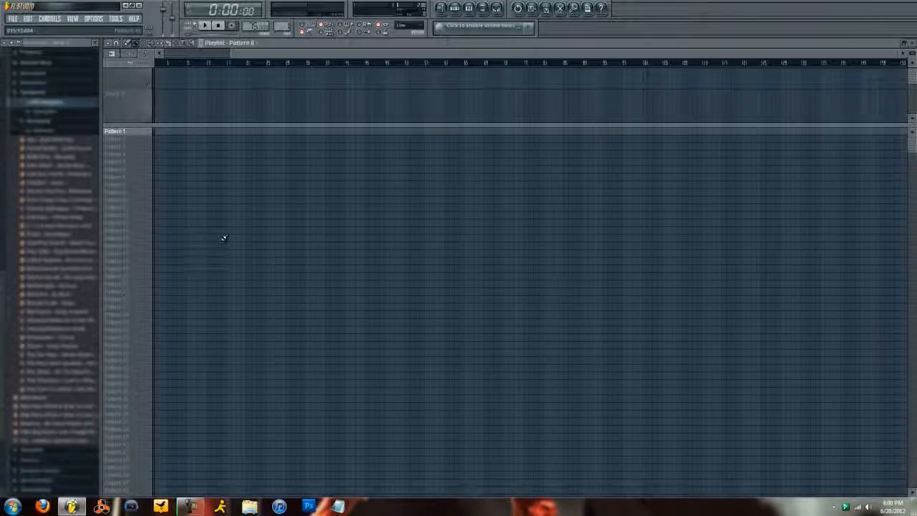
pyautogui.click(161, 132)
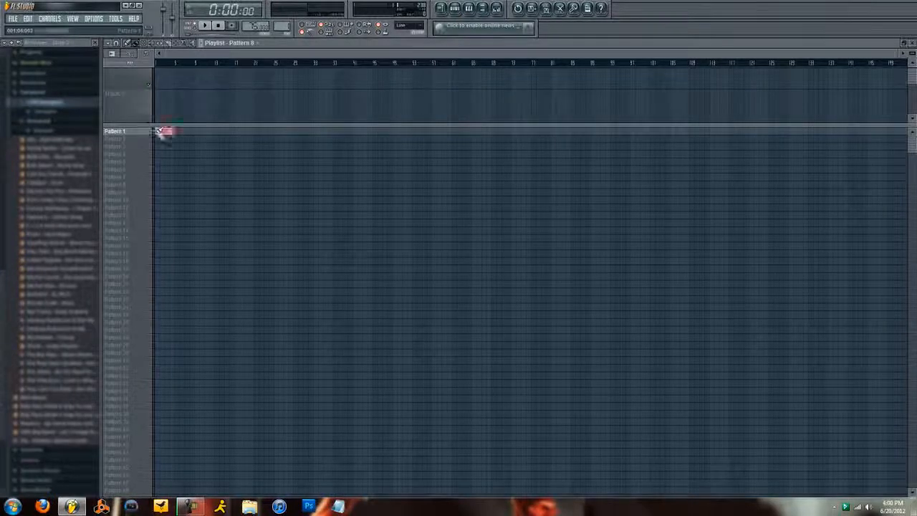
# Step: Rename Pattern 1 as Sample2 and fill its playlist track with blocks from the start through bar 48
pyautogui.click(59, 105)
pyautogui.click(46, 94)
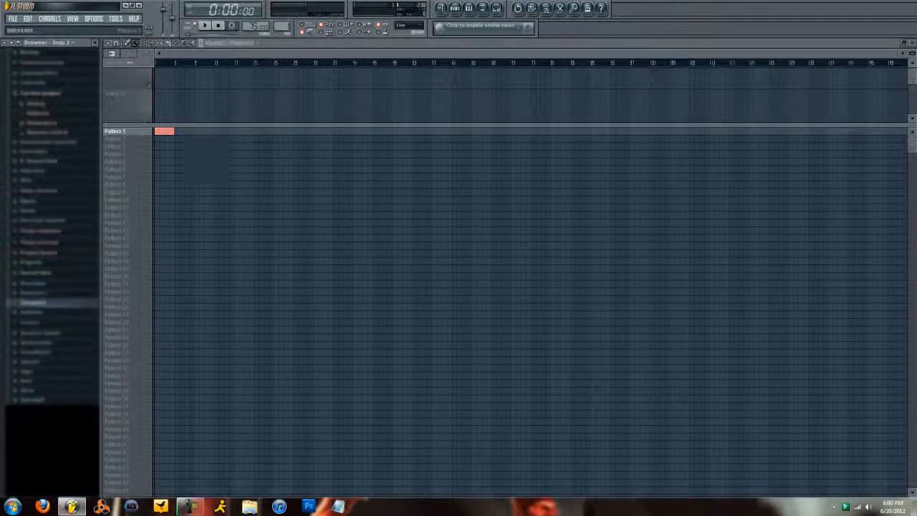
pyautogui.rightClick(132, 132)
pyautogui.write('Sample2')
pyautogui.press('Return')
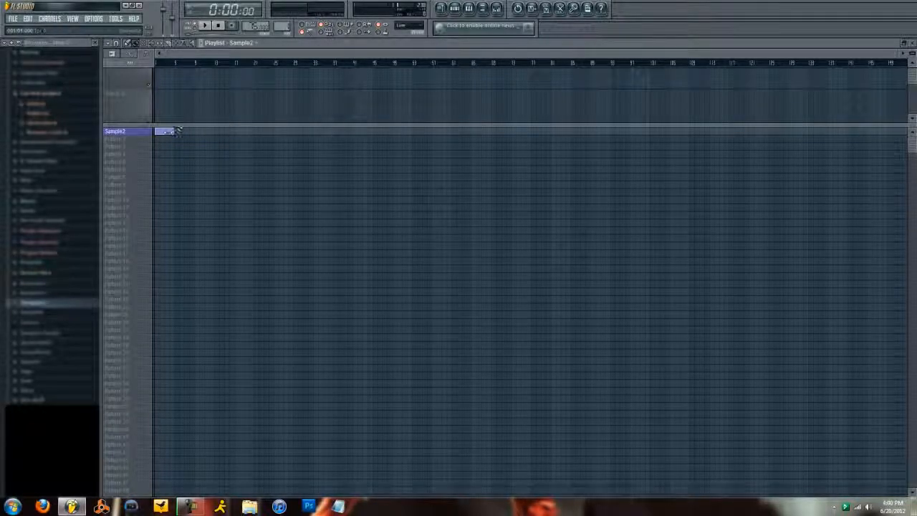
pyautogui.moveTo(175, 131); pyautogui.dragTo(393, 131)
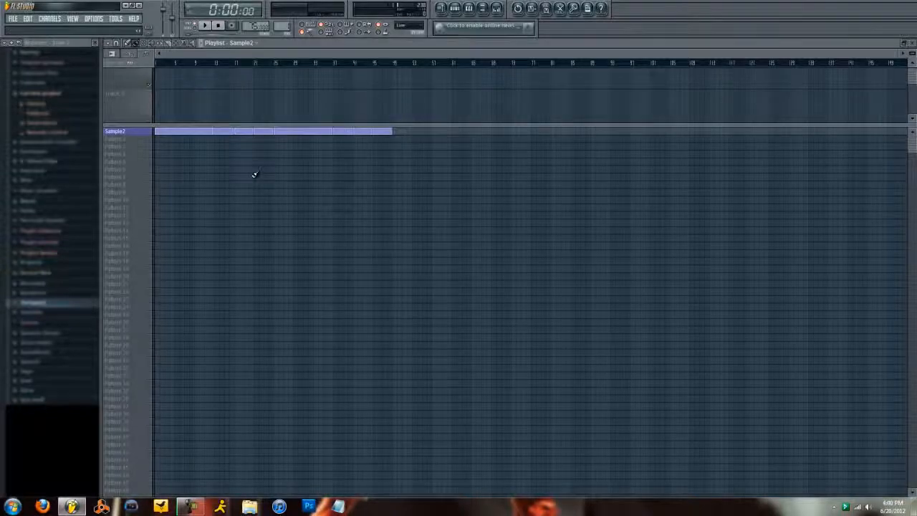
pyautogui.keyDown('ctrl'); pyautogui.scroll(3, 165, 147); pyautogui.keyUp('ctrl')
# Step: Select Pattern 2, preview kick samples in the drum kit folder, and add Kick 32 as a new channel
pyautogui.click(135, 139)
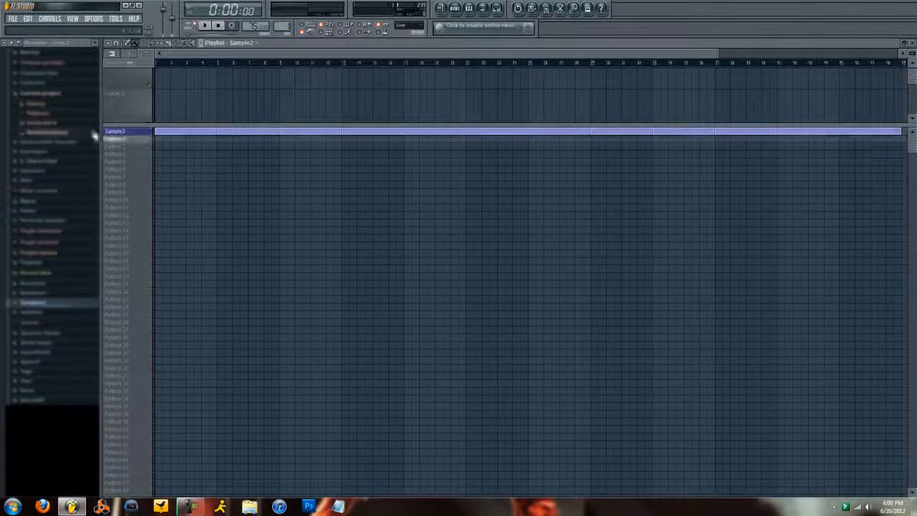
pyautogui.click(74, 143)
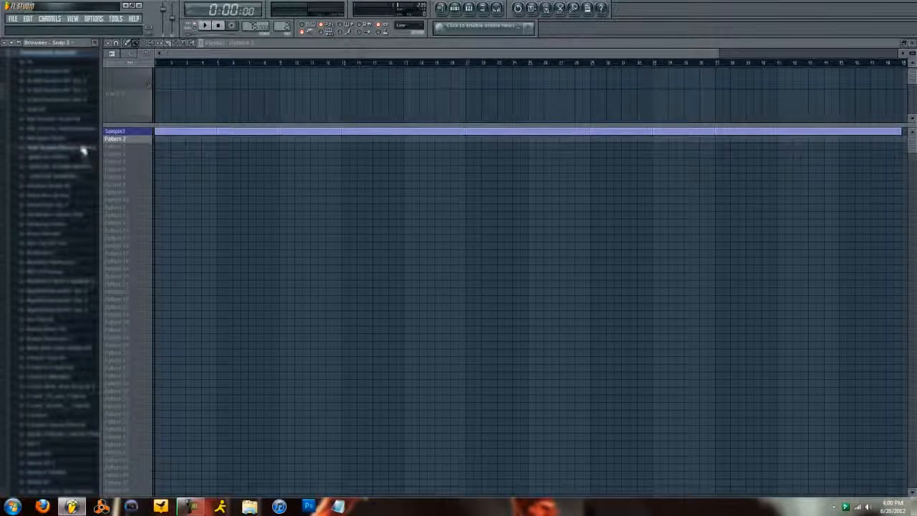
pyautogui.click(76, 378)
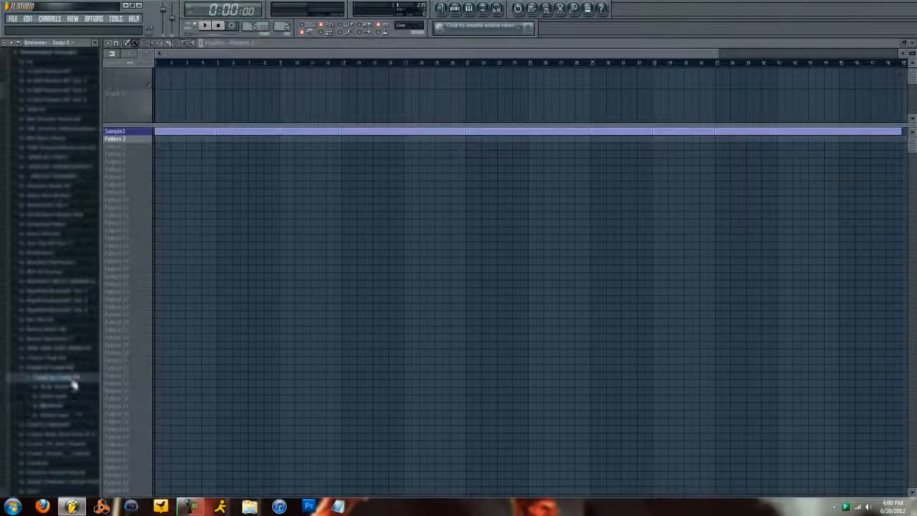
pyautogui.scroll(-5, 71, 369)
pyautogui.click(70, 357)
pyautogui.click(70, 364)
pyautogui.click(71, 382)
pyautogui.click(73, 382)
pyautogui.click(73, 305)
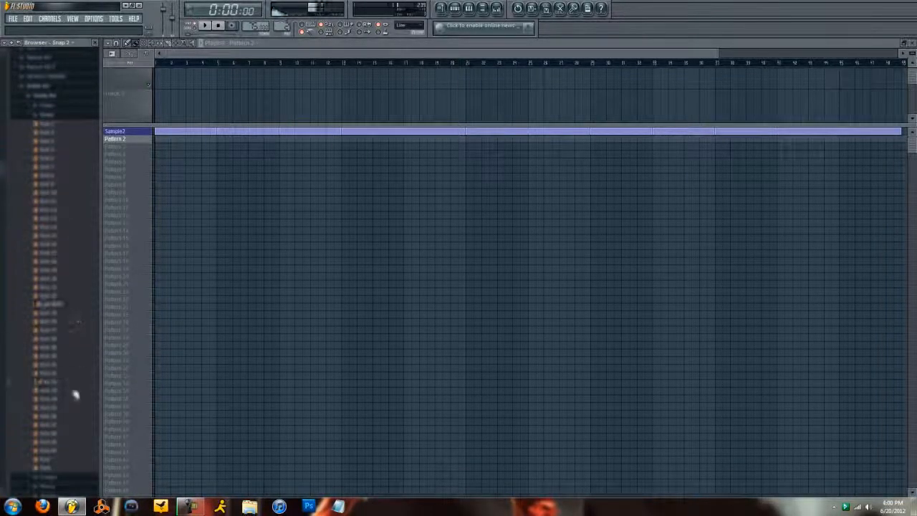
pyautogui.click(70, 384)
pyautogui.click(456, 8)
pyautogui.moveTo(61, 384); pyautogui.dragTo(667, 116)
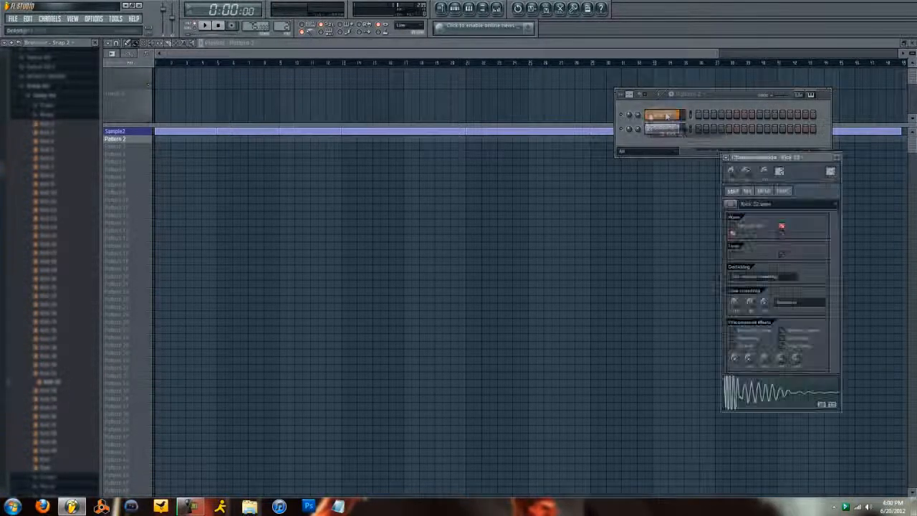
# Step: Preview samples in the kit's snare folder and add Snare 30 as a new channel
pyautogui.click(164, 65)
pyautogui.click(60, 116)
pyautogui.click(61, 143)
pyautogui.click(69, 395)
pyautogui.click(63, 412)
pyautogui.click(458, 10)
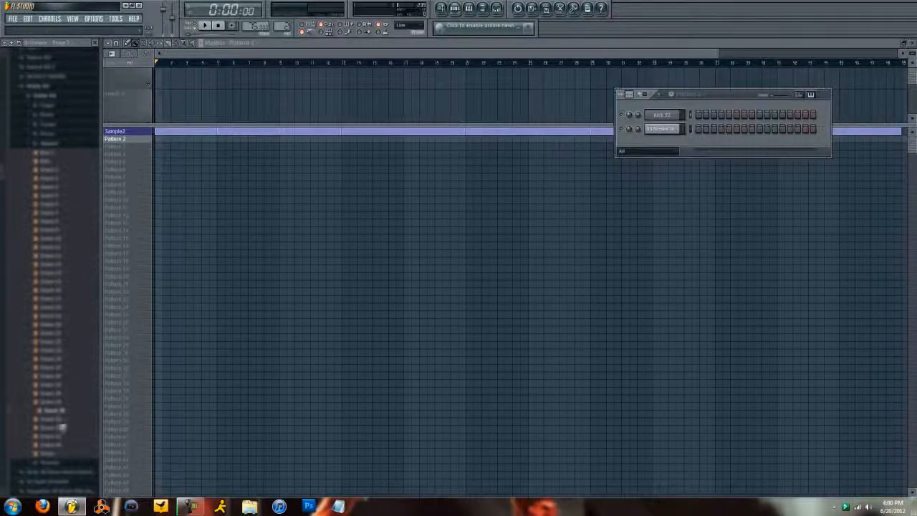
pyautogui.moveTo(63, 413); pyautogui.dragTo(667, 156)
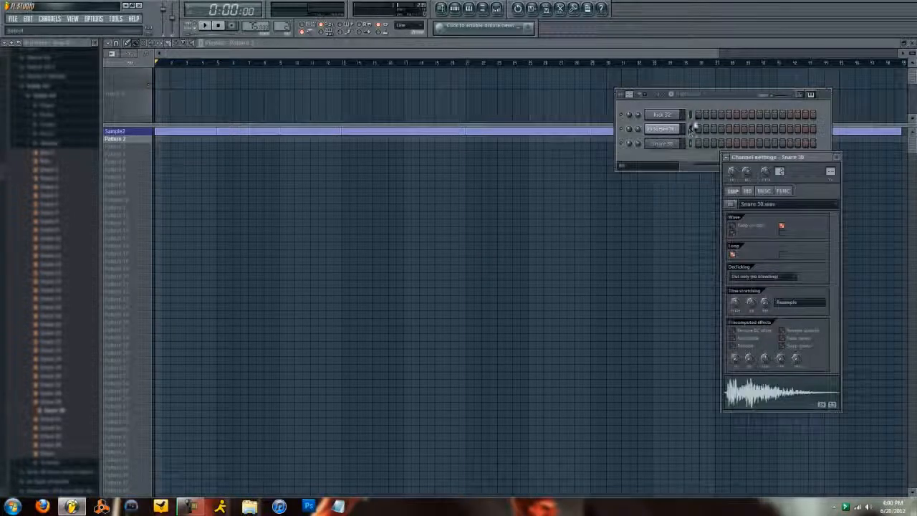
# Step: Program Kick 32 on steps 1, 9 and 11 and Snare 30 on steps 5 and 13 of Pattern 2
pyautogui.click(699, 115)
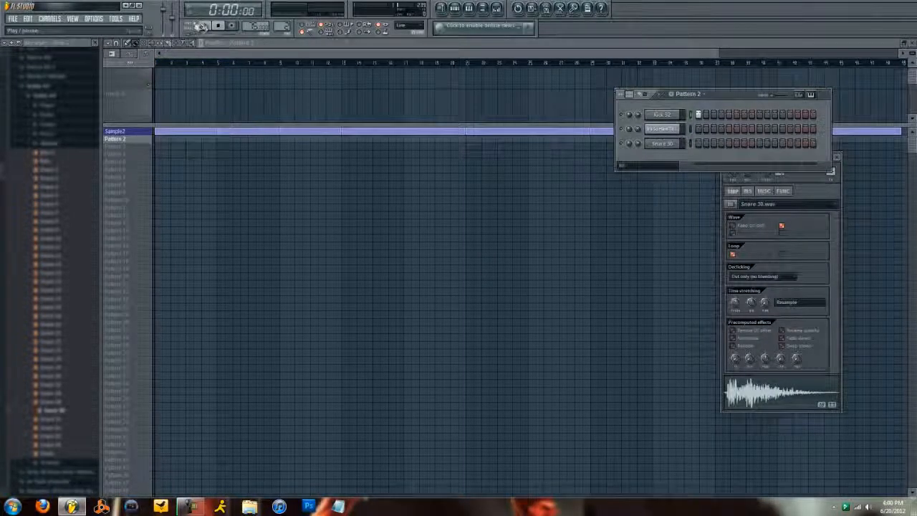
pyautogui.moveTo(733, 92); pyautogui.dragTo(355, 172)
pyautogui.click(353, 217)
pyautogui.click(384, 188)
pyautogui.click(399, 189)
pyautogui.click(414, 218)
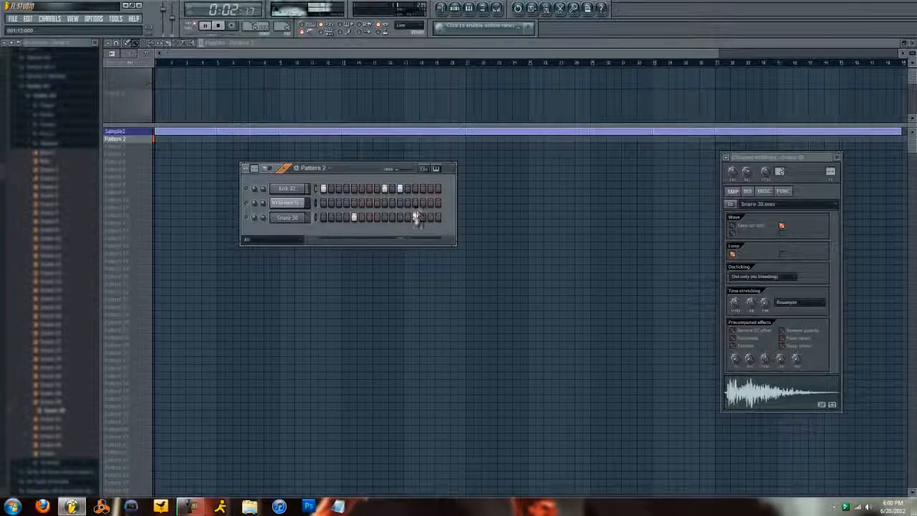
pyautogui.press('space')
# Step: Preview samples in the kit's hit folder and add Hit 14 as a new channel
pyautogui.click(52, 143)
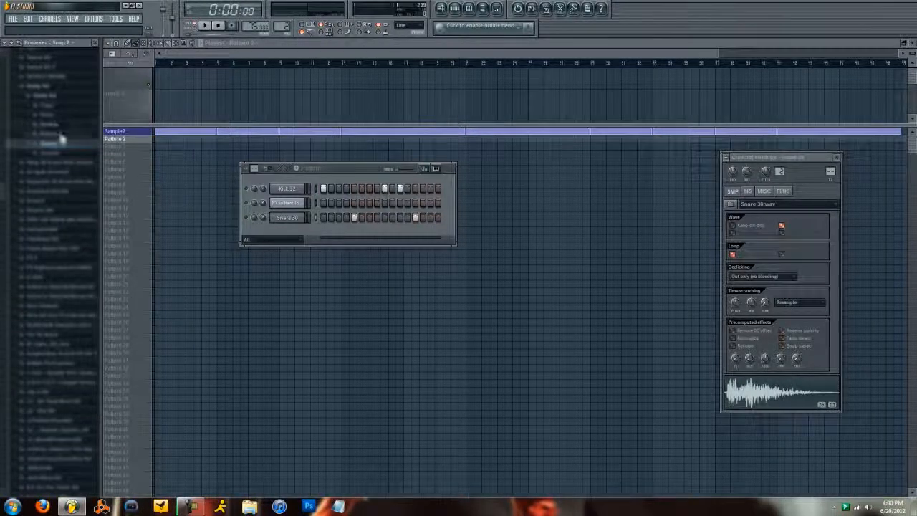
pyautogui.click(61, 135)
pyautogui.click(61, 162)
pyautogui.click(61, 289)
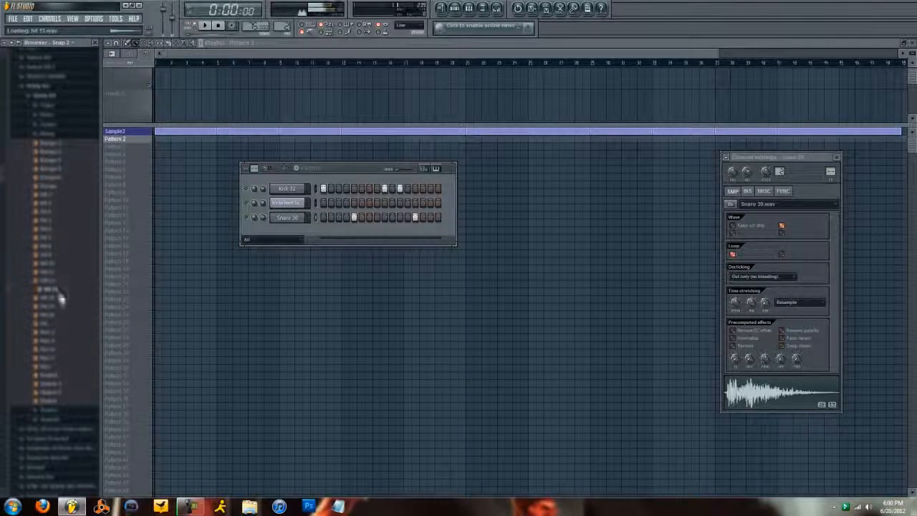
pyautogui.moveTo(60, 301); pyautogui.dragTo(286, 236)
# Step: Program Hit 14 on steps 1, 2, 3, 5, 7, 8, 9, 11, 13, 14 and 15 of Pattern 2, checking it in playback
pyautogui.click(323, 231)
pyautogui.click(339, 230)
pyautogui.click(347, 231)
pyautogui.press('space')
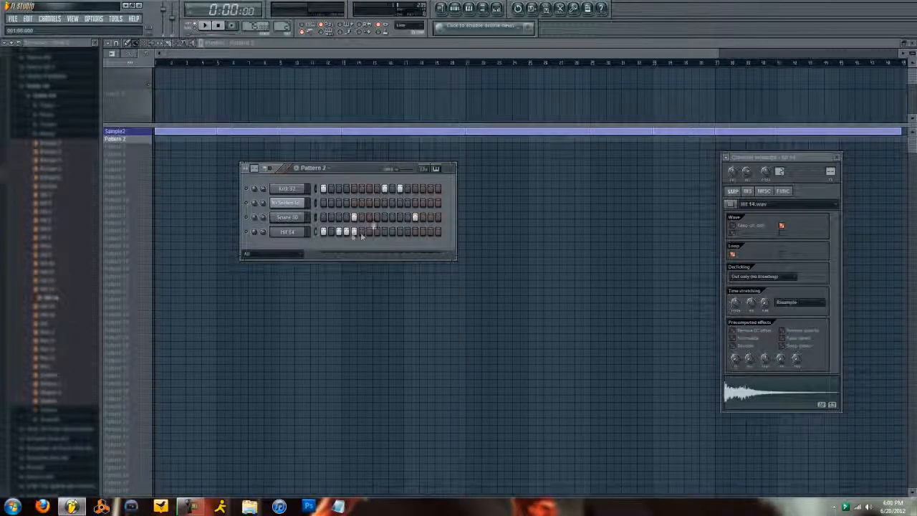
pyautogui.click(331, 231)
pyautogui.click(346, 231)
pyautogui.press('space')
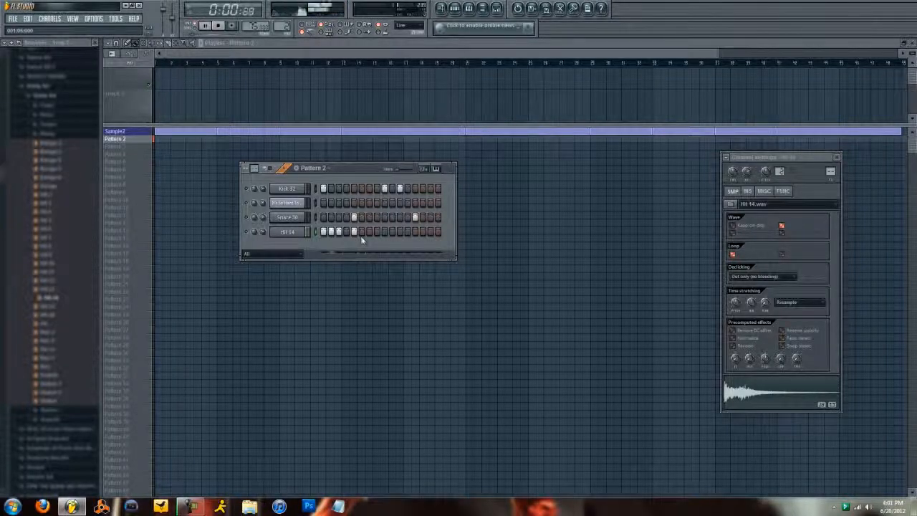
pyautogui.click(385, 232)
pyautogui.press('space')
pyautogui.click(400, 232)
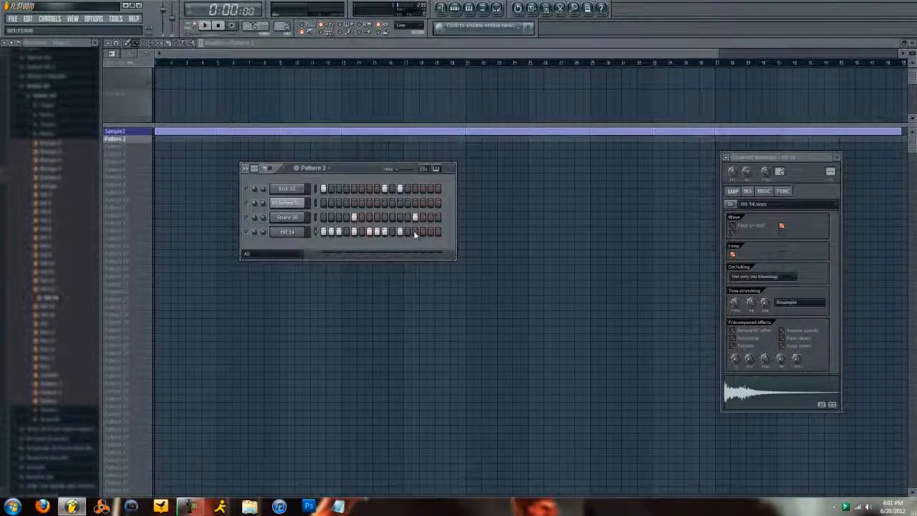
pyautogui.click(431, 233)
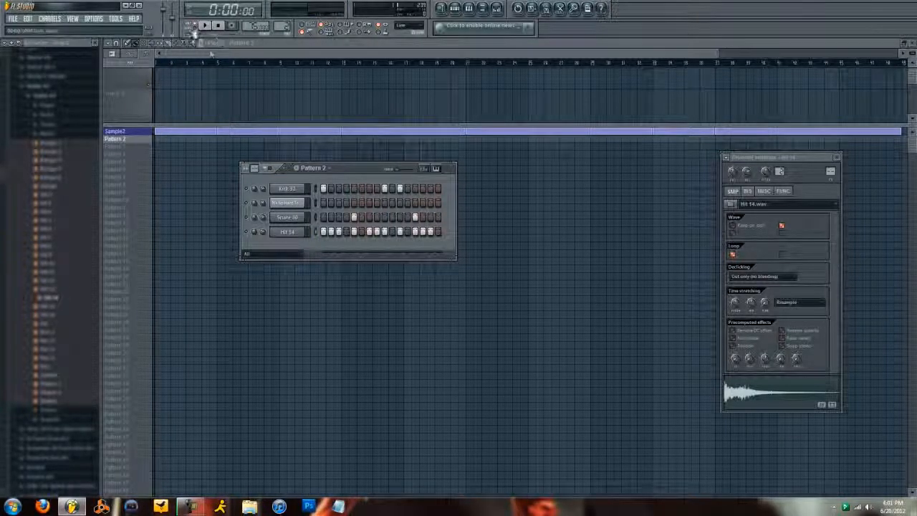
# Step: Fill the Pattern 2 playlist track with blocks from bar 1 through bar 28 and play the song
pyautogui.click(162, 141)
pyautogui.moveTo(162, 140); pyautogui.dragTo(582, 136)
pyautogui.scroll(-1, 556, 178)
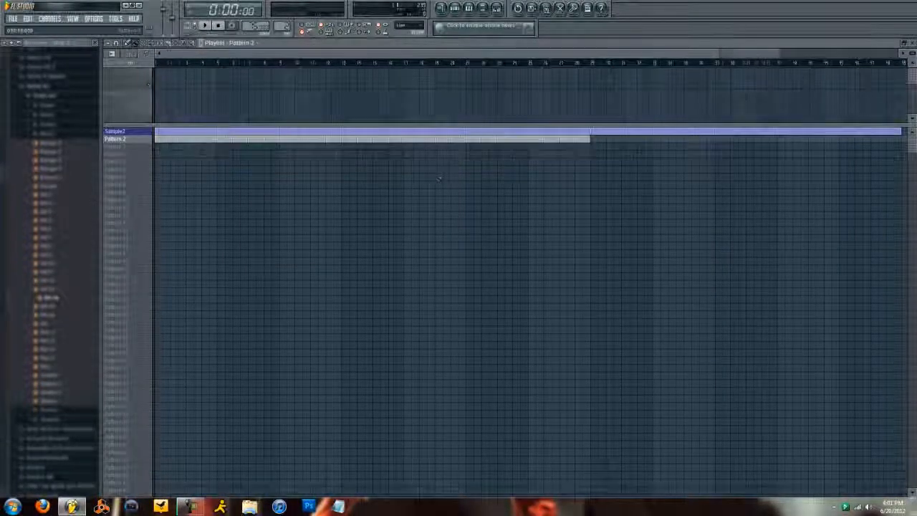
pyautogui.click(204, 26)
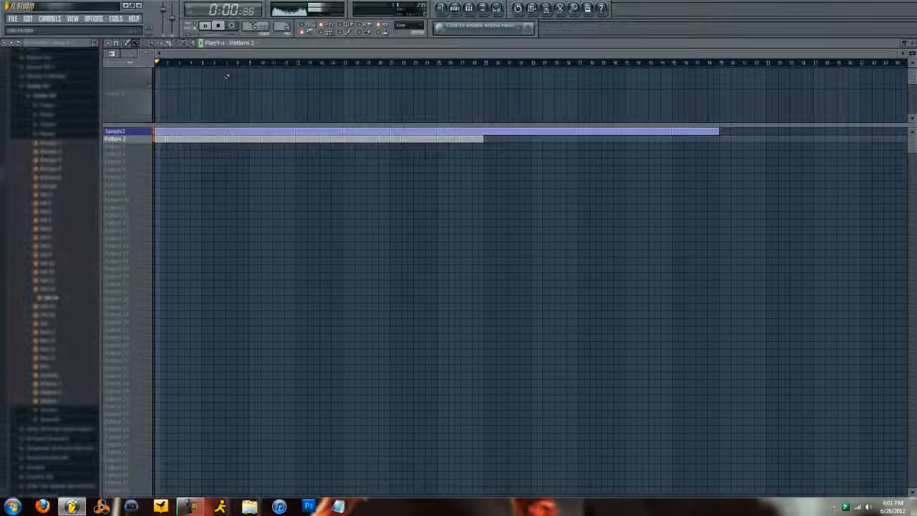
# Step: Stop playback and clear all kick, snare and hit steps from Pattern 2
pyautogui.click(456, 9)
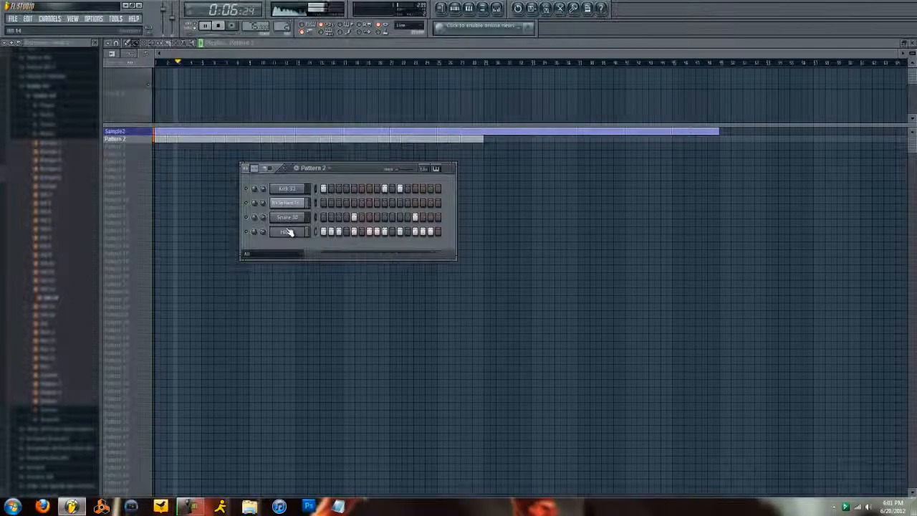
pyautogui.press('space')
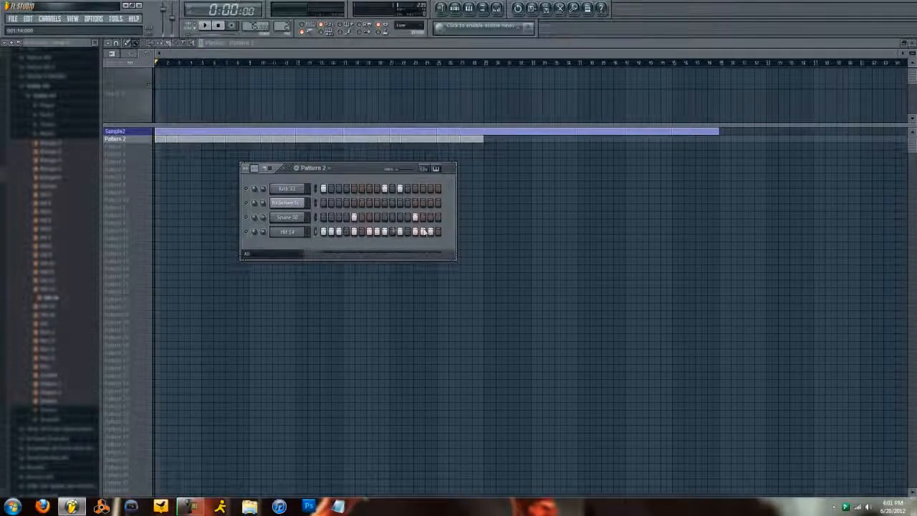
pyautogui.moveTo(438, 233); pyautogui.dragTo(324, 233)
pyautogui.moveTo(421, 220); pyautogui.dragTo(347, 222)
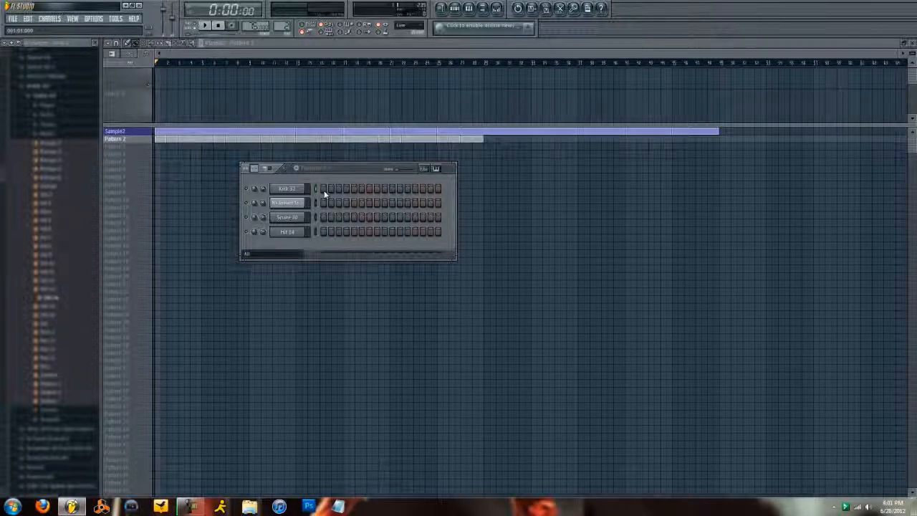
# Step: Select the Sample2 pattern and open its Slicex channel
pyautogui.click(143, 132)
pyautogui.click(456, 10)
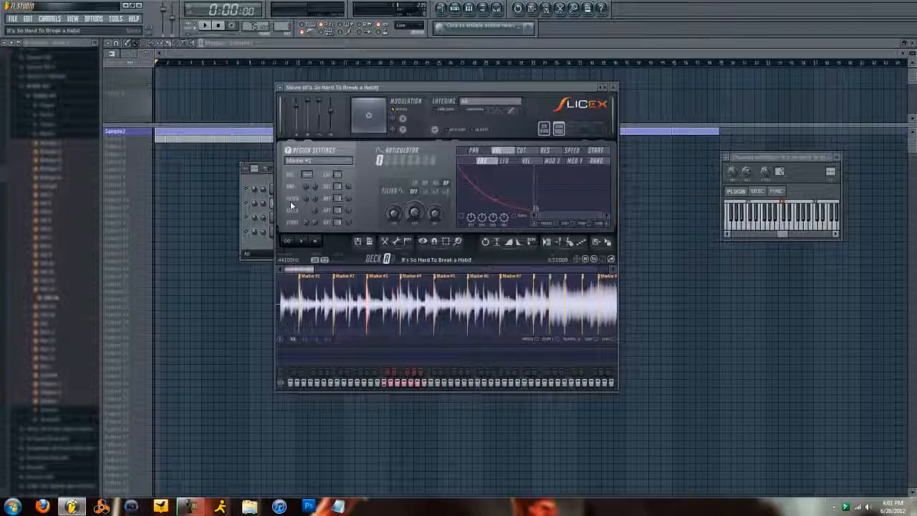